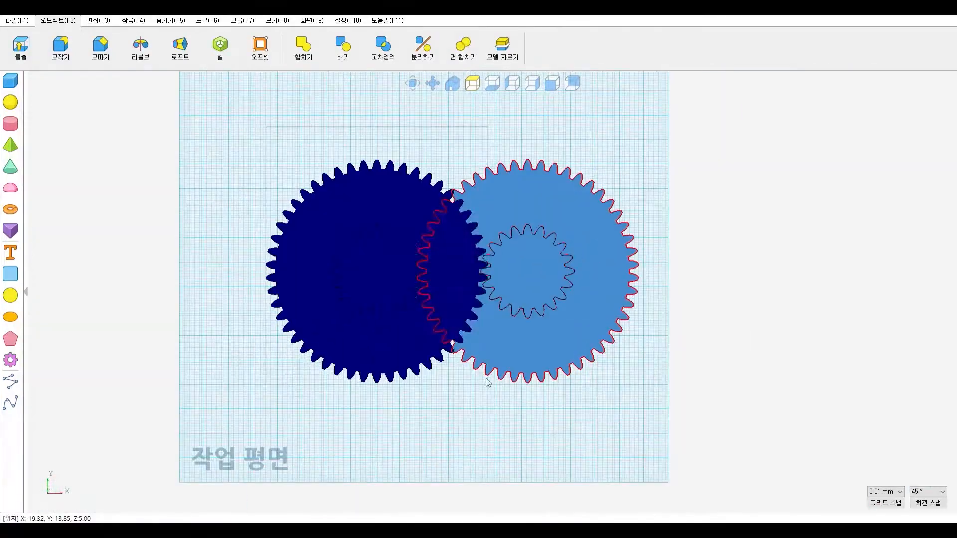
pyautogui.click(10, 295)
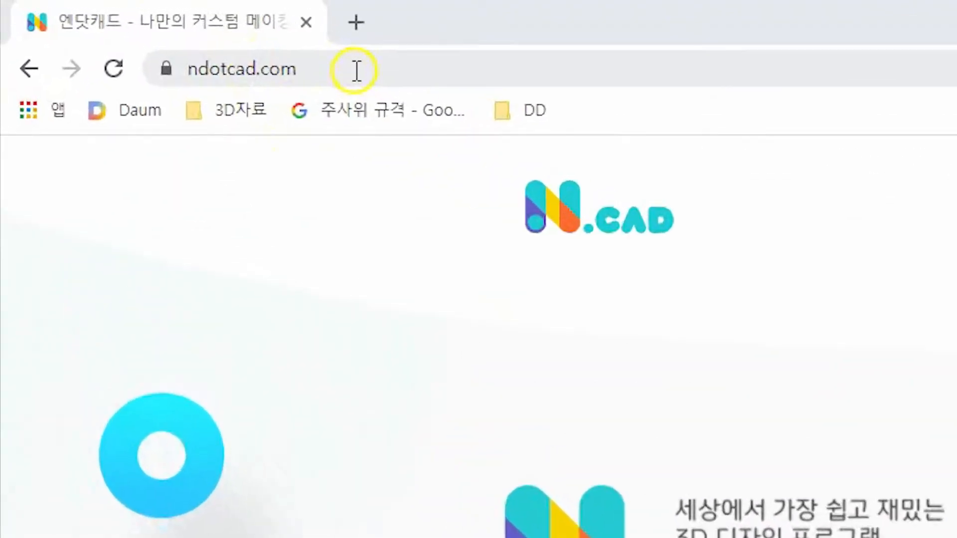
# Go to the installer download section of the ndotcad.com website
pyautogui.moveTo(145, 25); pyautogui.dragTo(136, 25)
pyautogui.click(498, 81)
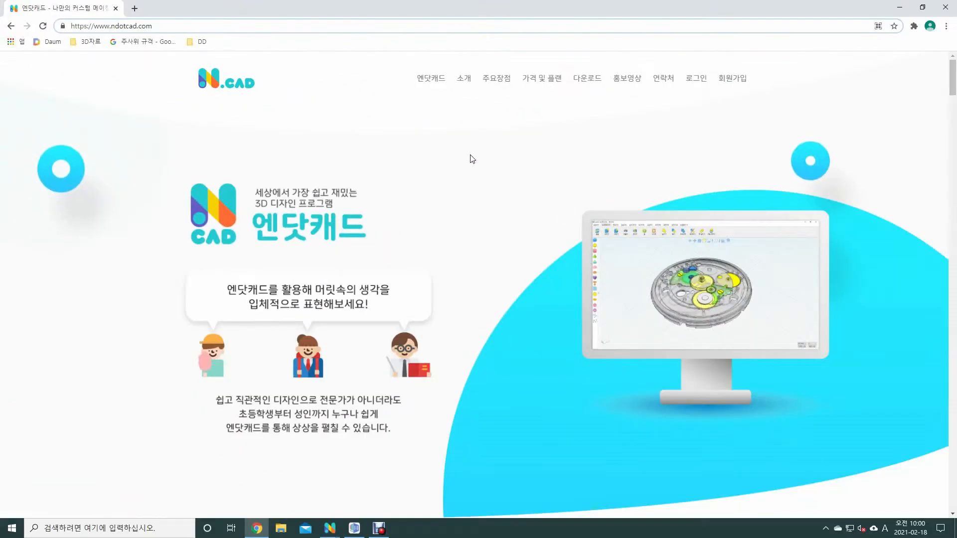
pyautogui.click(581, 81)
pyautogui.click(581, 80)
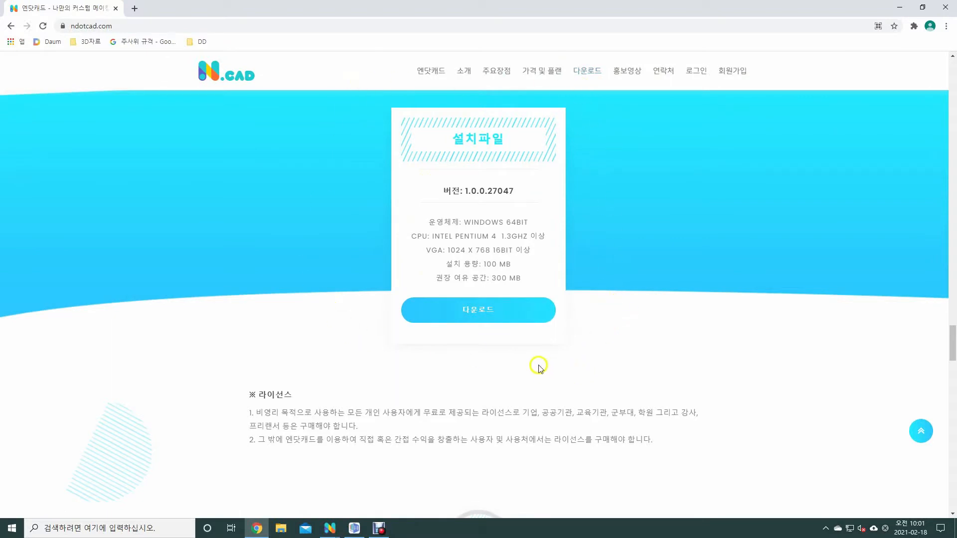
# Open the website's login page and go on to its membership sign-up page
pyautogui.click(698, 72)
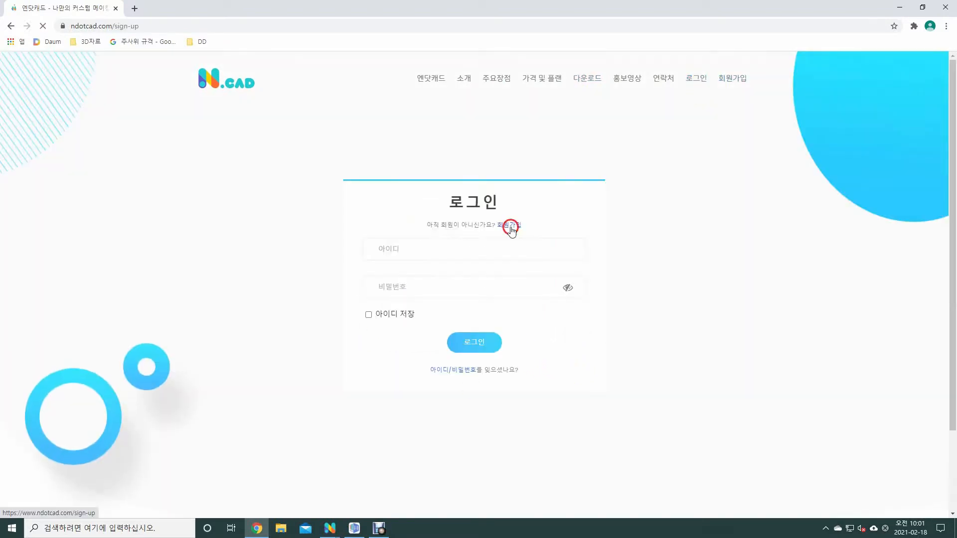
pyautogui.click(512, 226)
pyautogui.click(429, 157)
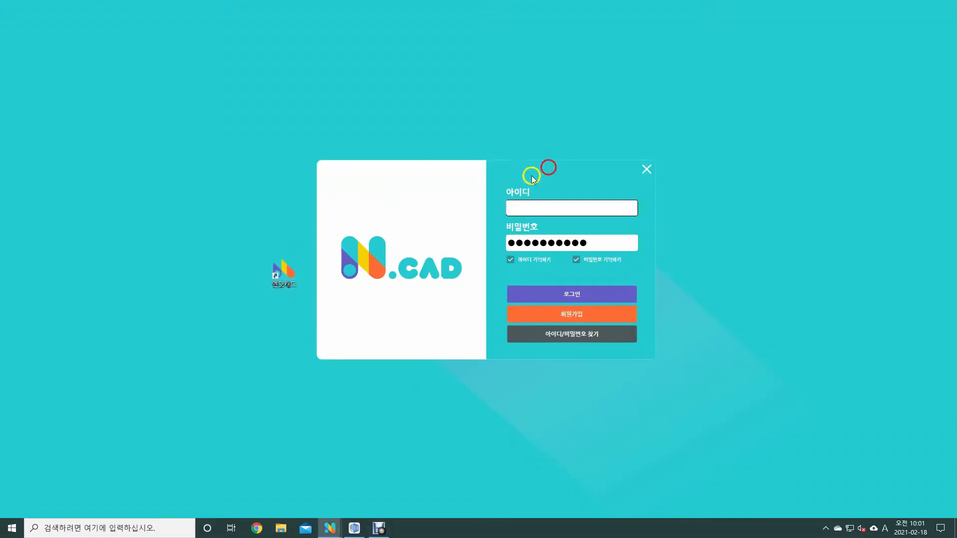
pyautogui.moveTo(217, 231); pyautogui.dragTo(308, 306)
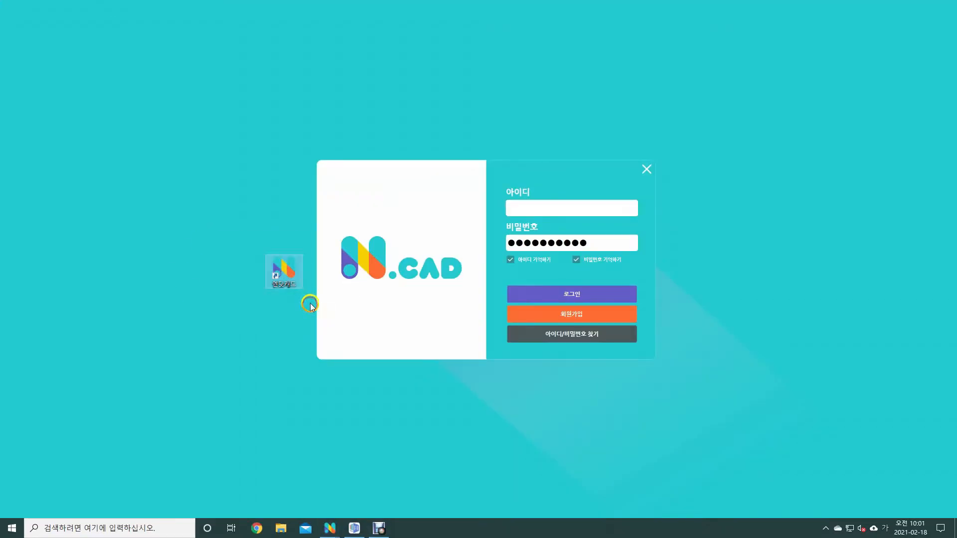
pyautogui.moveTo(312, 157); pyautogui.dragTo(659, 360)
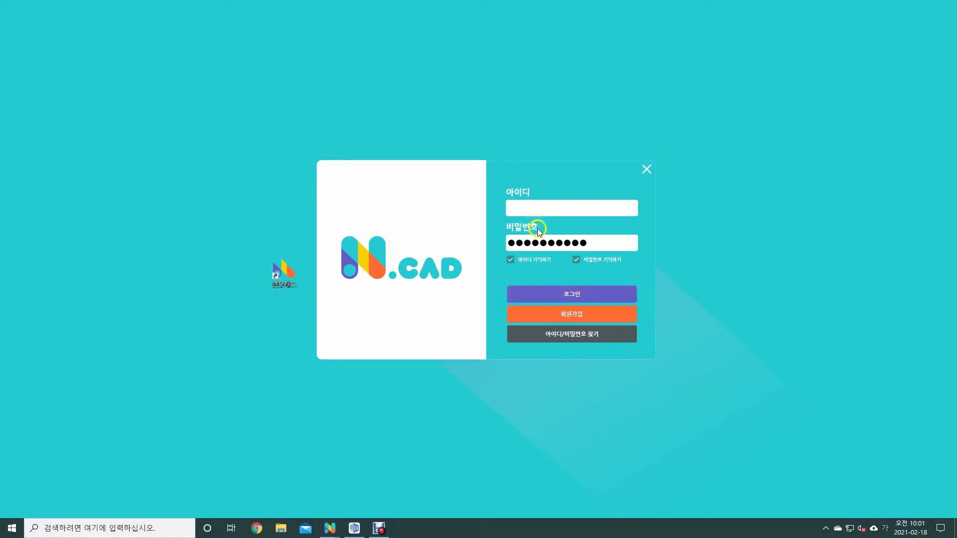
pyautogui.click(657, 176)
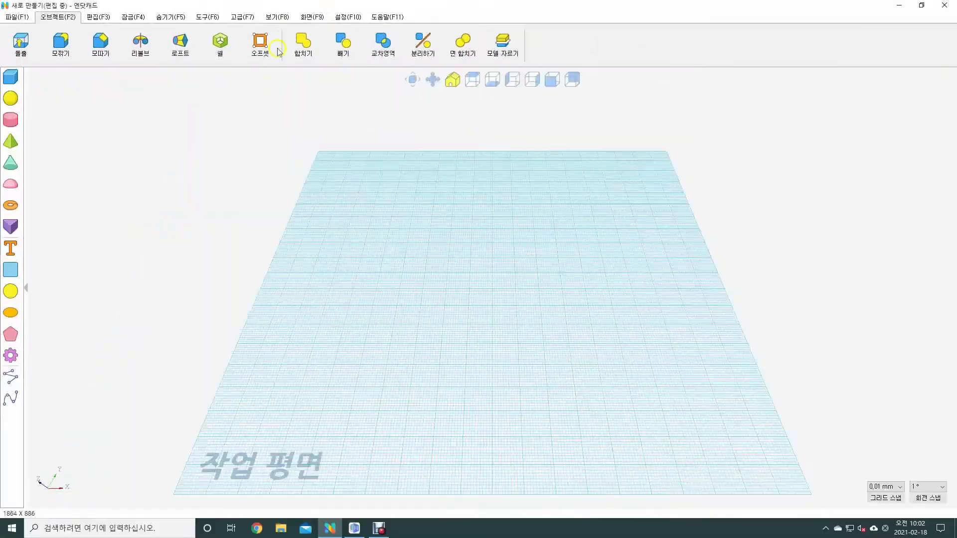
# Show the properties and the shape list beside the modelling area
pyautogui.click(302, 20)
pyautogui.click(58, 47)
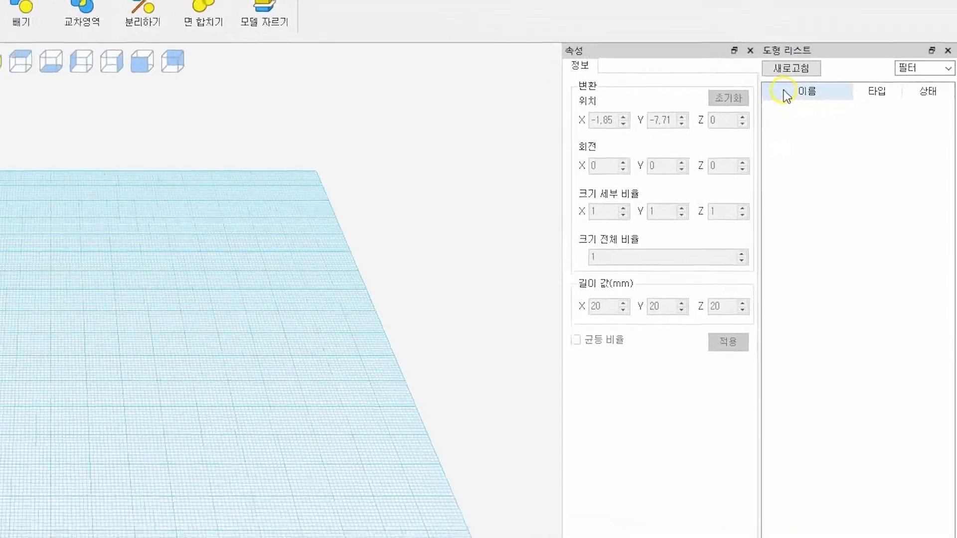
# Place a 20 × 20 × 20 mm box near the centre of the work plane and select it
pyautogui.click(10, 76)
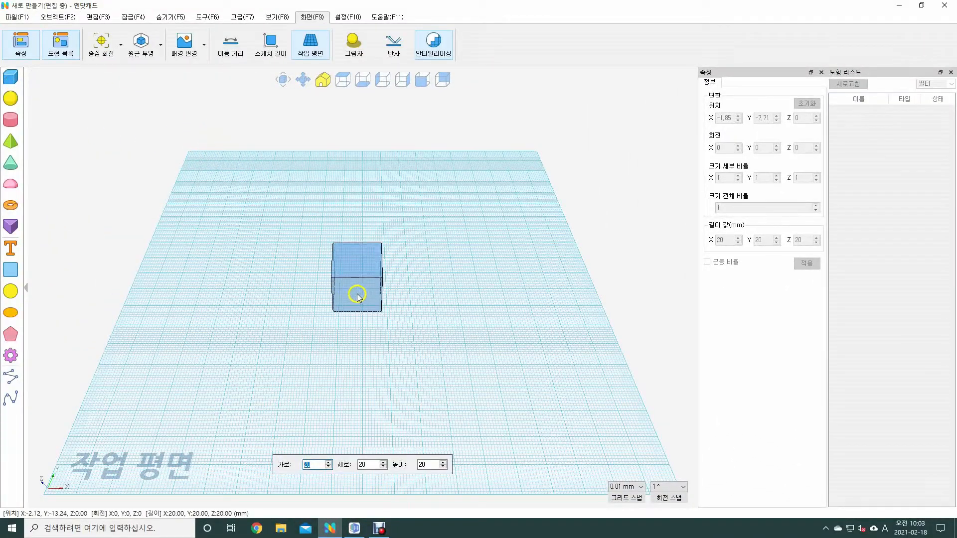
pyautogui.click(359, 293)
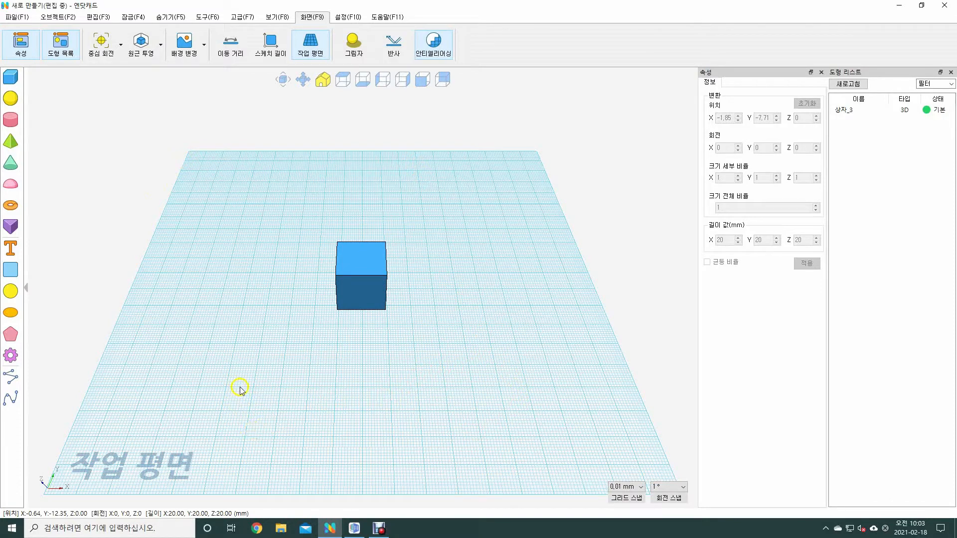
pyautogui.click(374, 285)
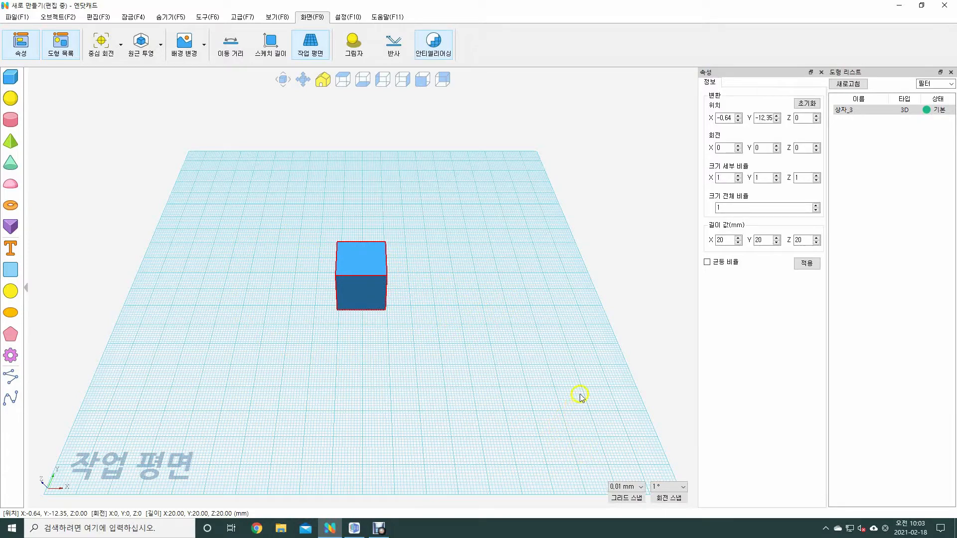
# Inspect the box from different angles and distances by orbiting and zooming the view
pyautogui.moveTo(603, 335); pyautogui.dragTo(609, 304, button='right')
pyautogui.click(358, 267)
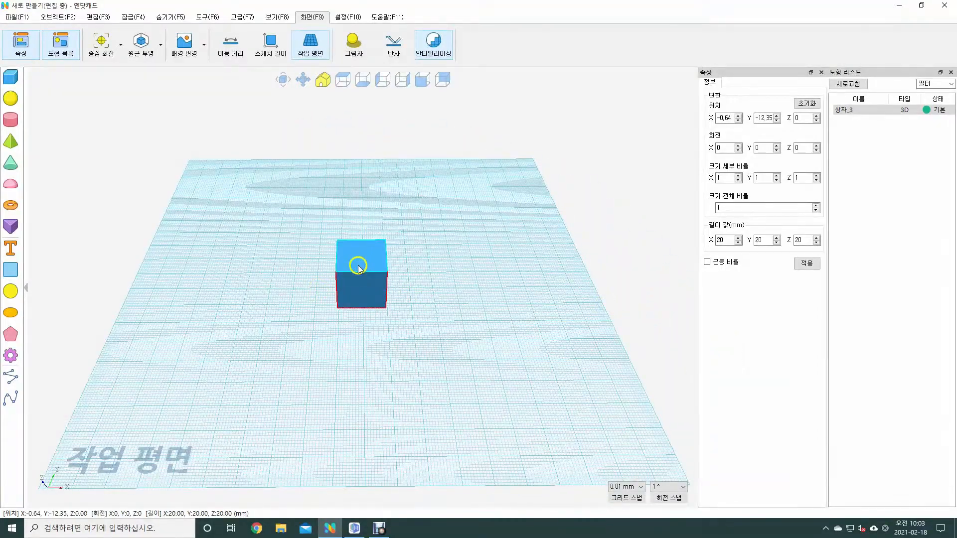
pyautogui.scroll(5, 359, 268)
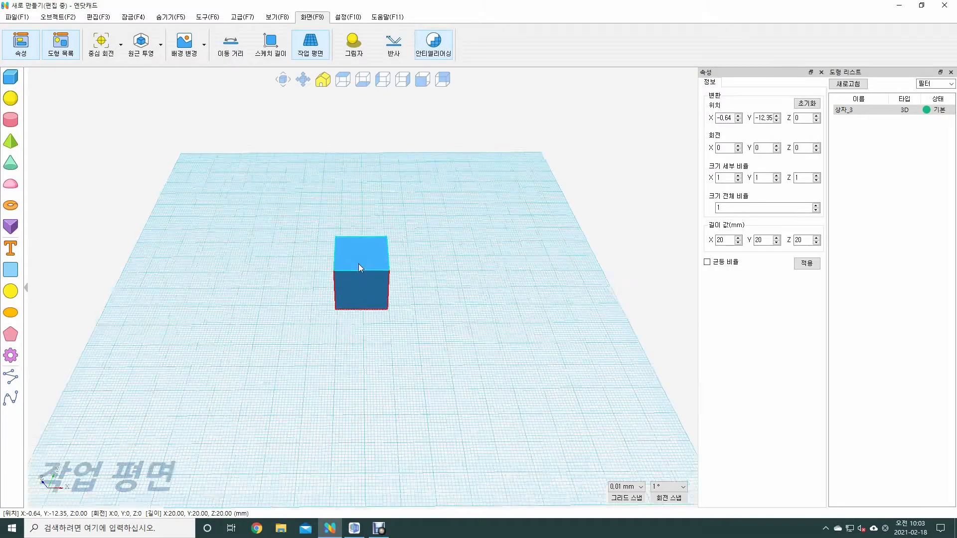
pyautogui.scroll(-4, 352, 246)
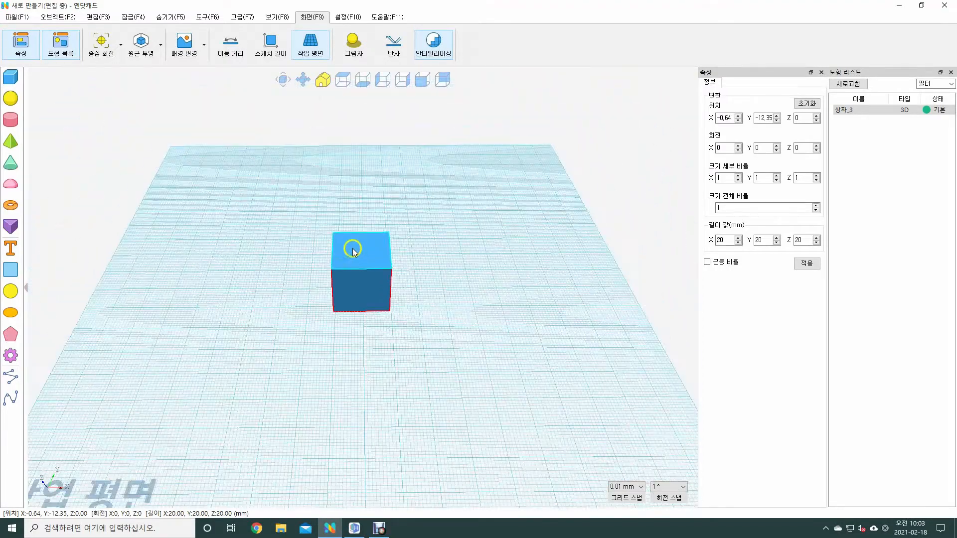
pyautogui.scroll(4, 357, 256)
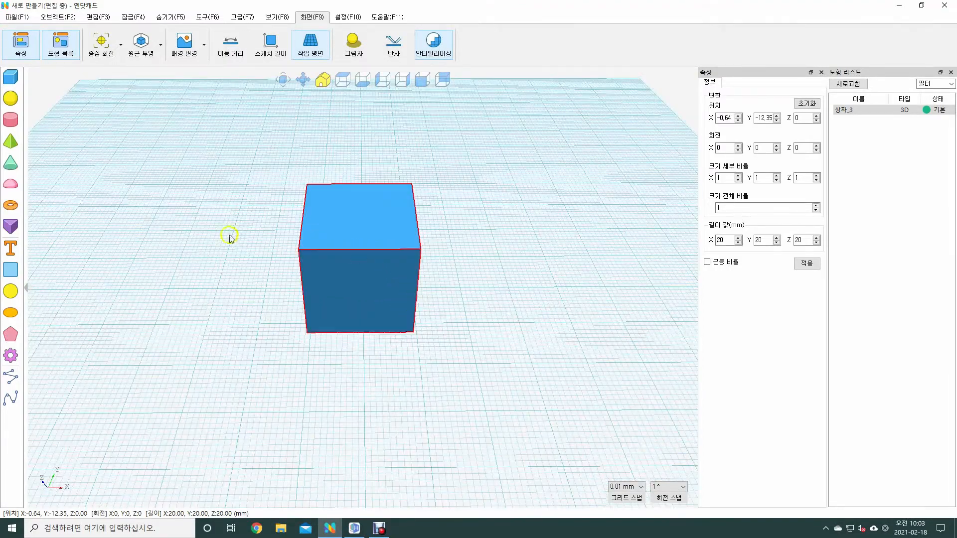
pyautogui.moveTo(267, 257); pyautogui.dragTo(105, 216, button='right')
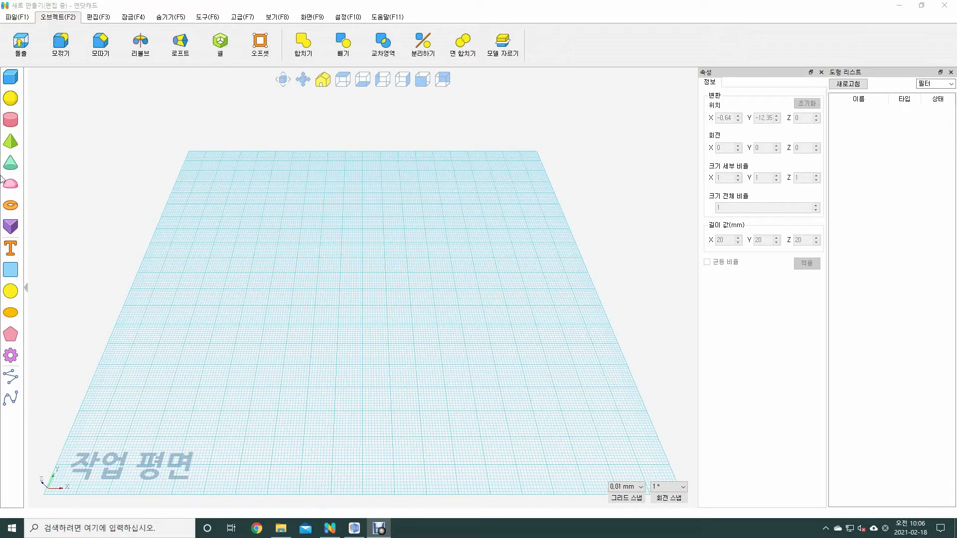
# Place a 20 × 20 × 20 mm box on the work plane and a flat 20 × 20 mm rectangle beside it
pyautogui.click(10, 77)
pyautogui.click(296, 262)
pyautogui.click(9, 272)
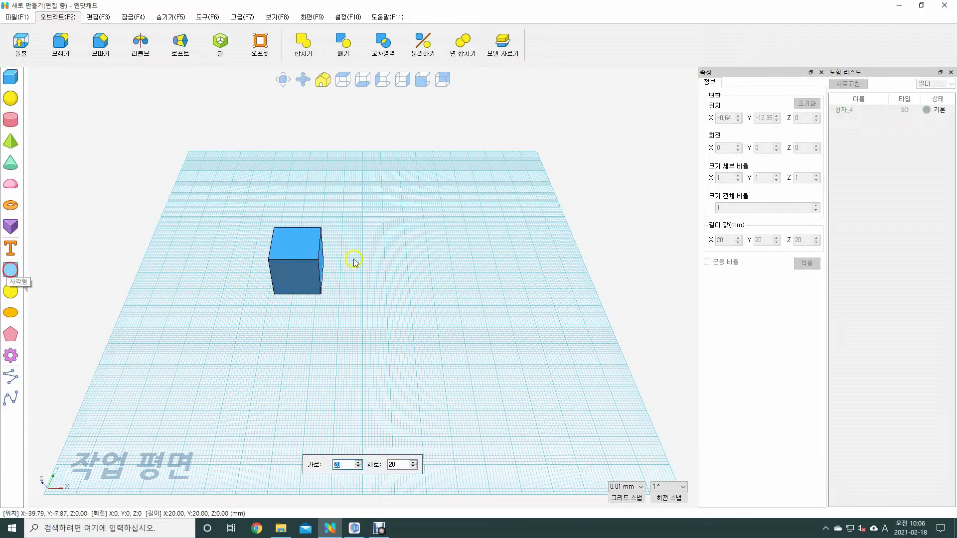
pyautogui.click(382, 278)
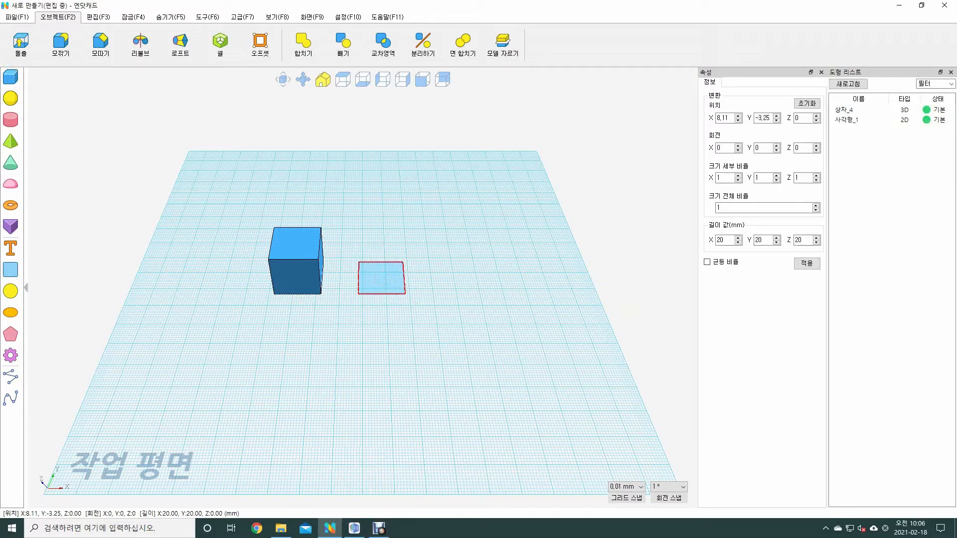
# Select the rectangle and the box in turn and compare the flat and solid shapes from a low viewing angle
pyautogui.click(662, 347)
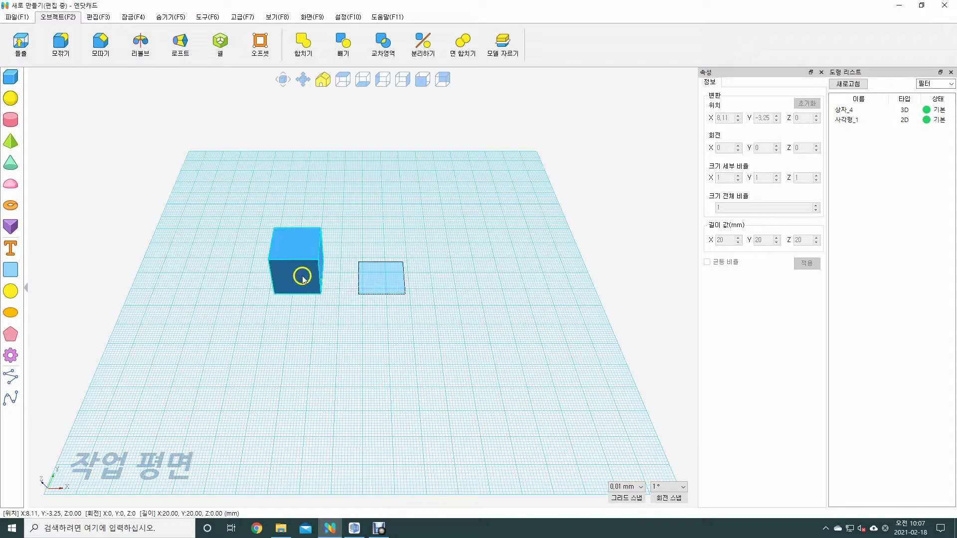
pyautogui.click(396, 296)
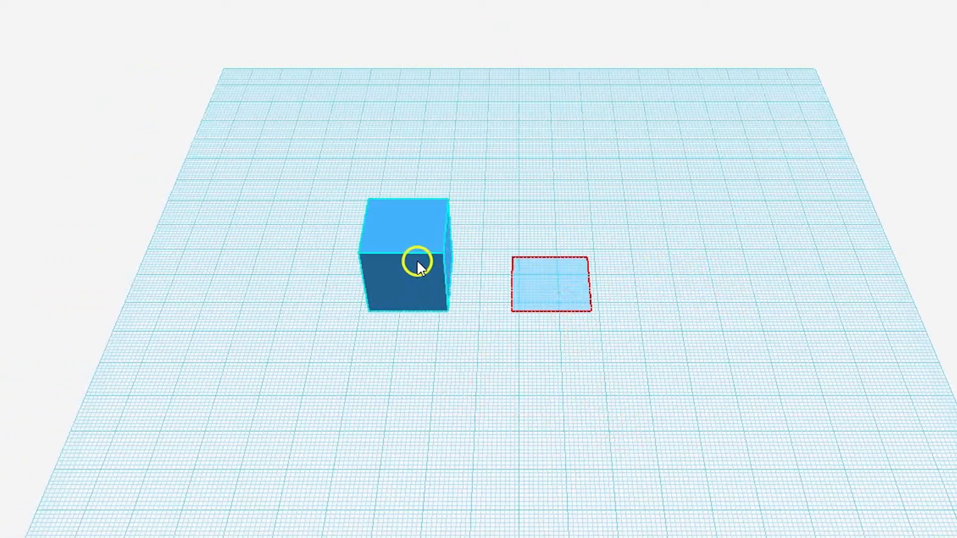
pyautogui.click(514, 261)
pyautogui.moveTo(513, 263); pyautogui.dragTo(546, 295, button='right')
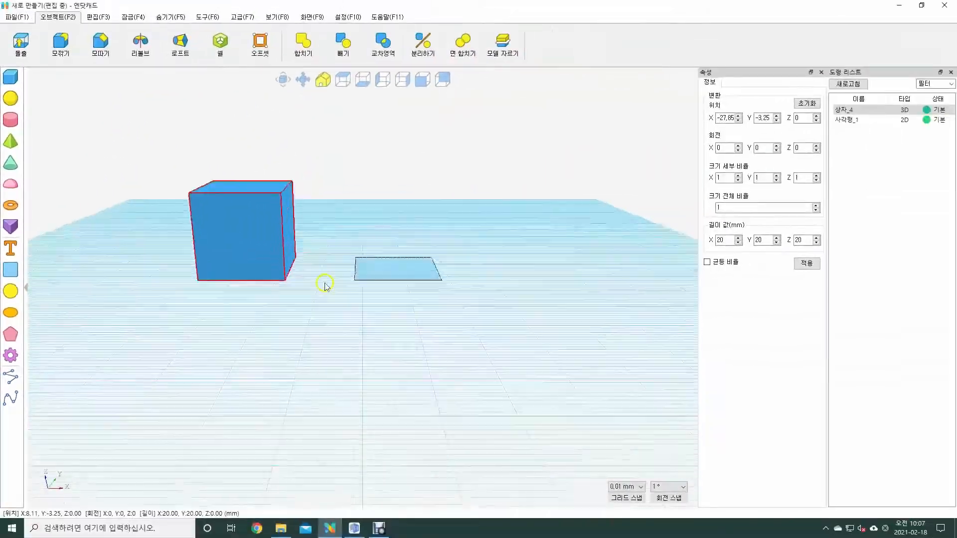
pyautogui.scroll(3, 324, 283)
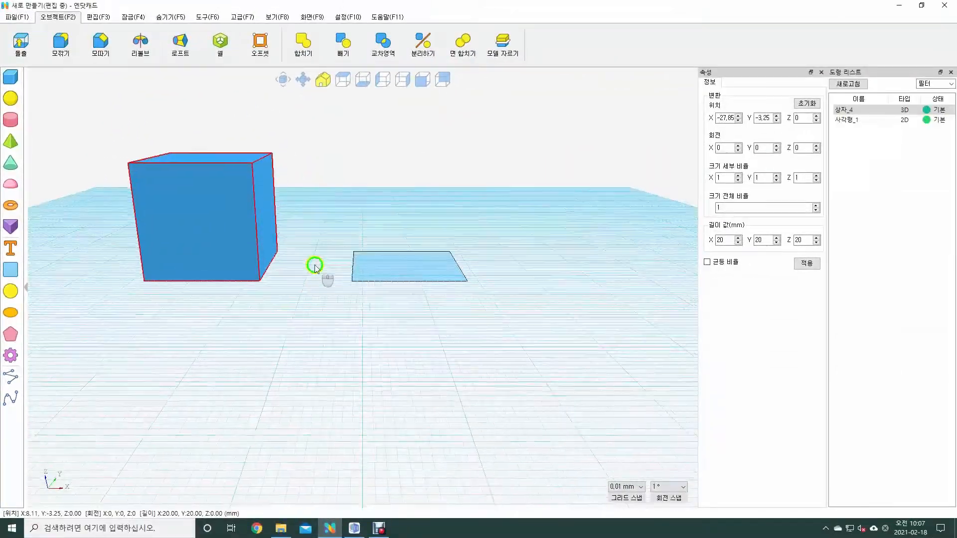
pyautogui.moveTo(315, 264); pyautogui.dragTo(320, 271, button='middle')
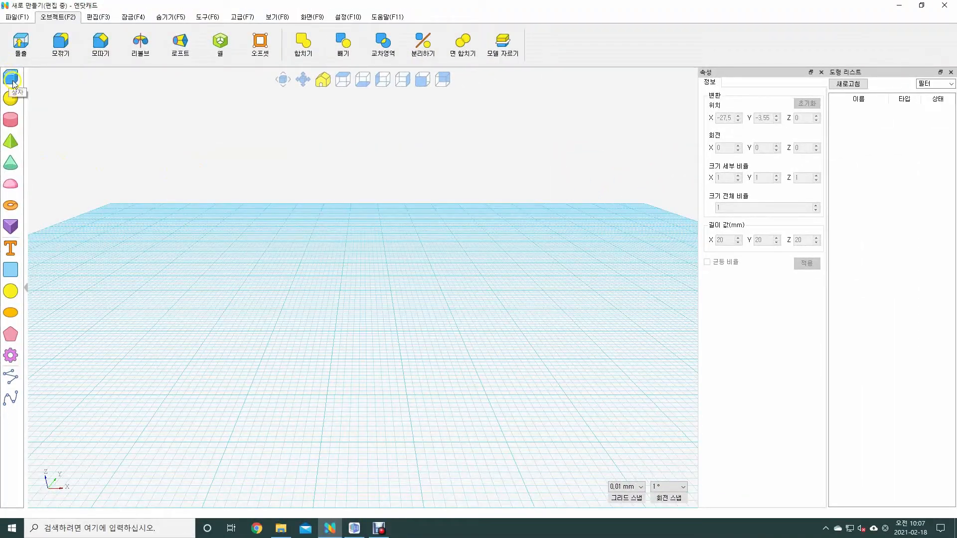
# Stack three 20 mm boxes on the work plane, the second flush on the first and the third centred on the second's top side edge
pyautogui.click(11, 77)
pyautogui.click(307, 310)
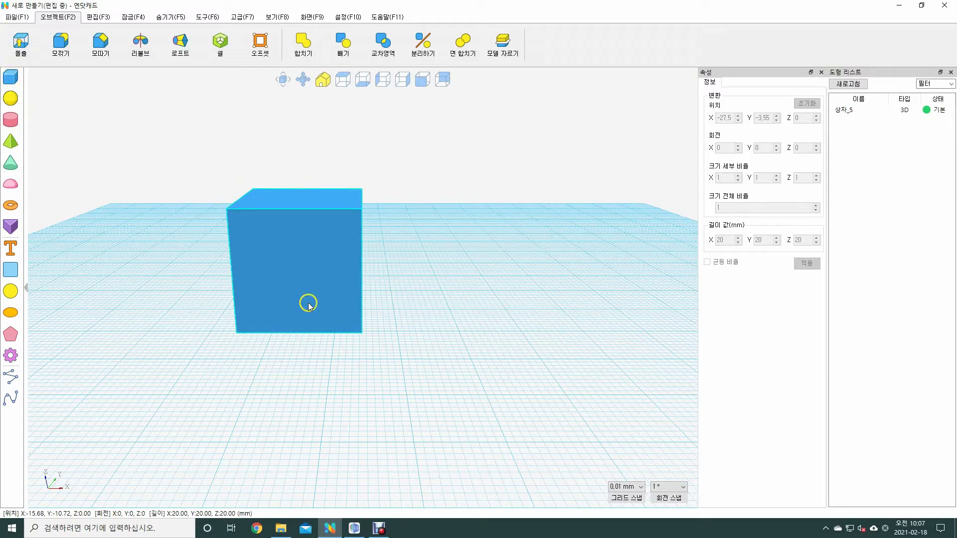
pyautogui.moveTo(393, 265); pyautogui.dragTo(378, 293, button='right')
pyautogui.click(11, 77)
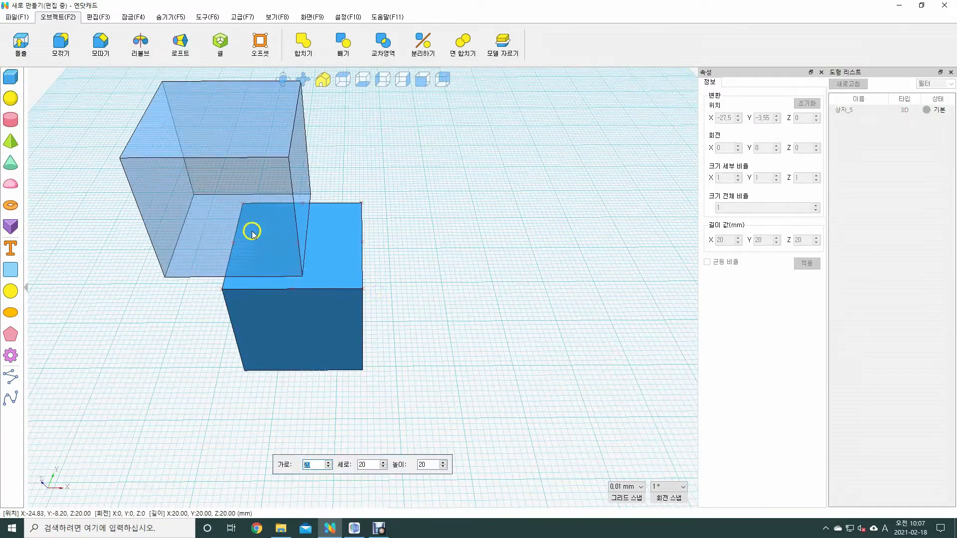
pyautogui.click(296, 242)
pyautogui.click(11, 78)
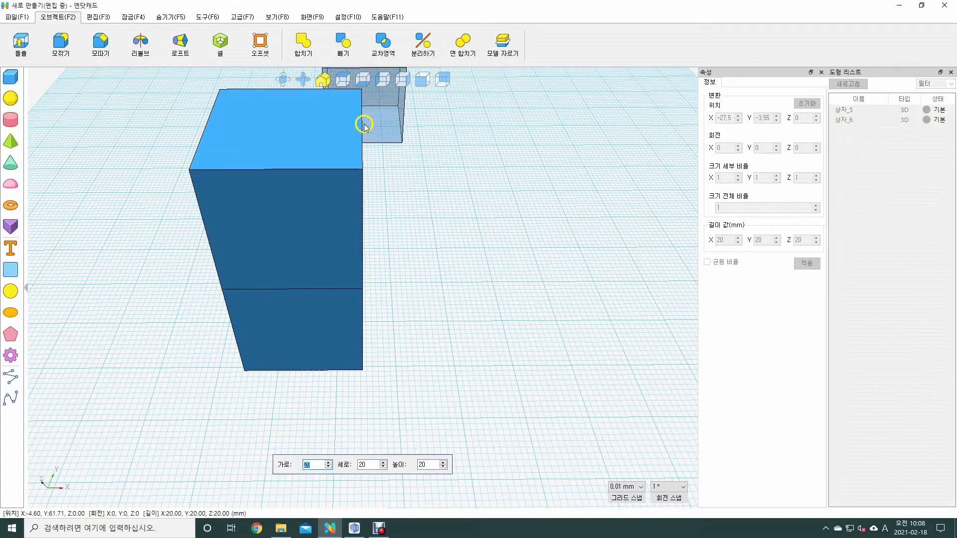
pyautogui.click(361, 121)
# Place a box 10 mm wide, 20 mm deep and 20 mm high on the work plane in front of the stack
pyautogui.scroll(-5, 361, 122)
pyautogui.click(10, 79)
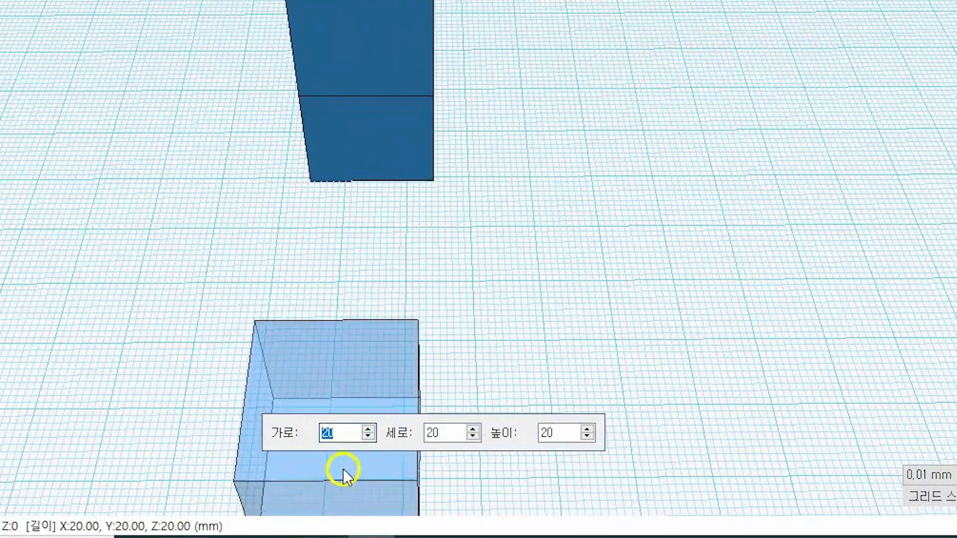
pyautogui.write('10')
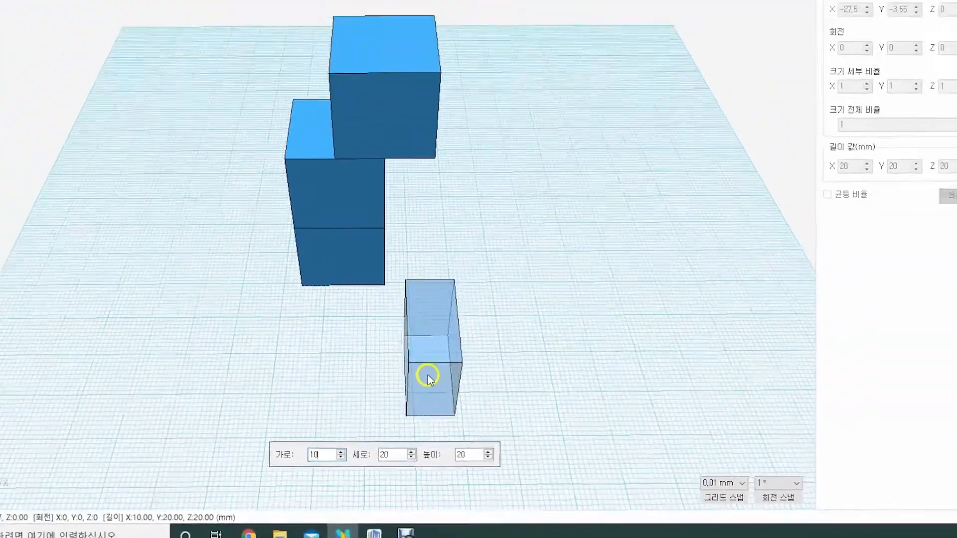
pyautogui.click(499, 294)
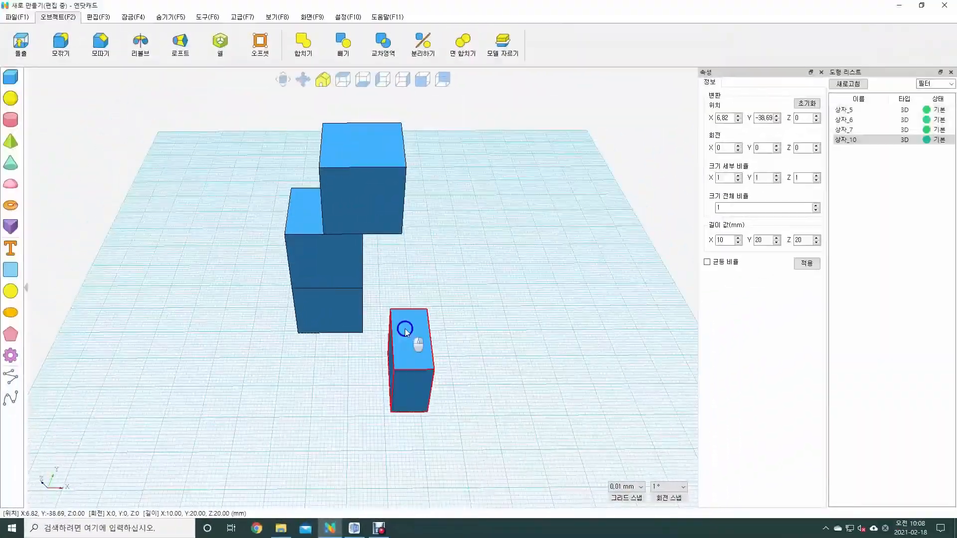
# Edit the narrow box in front of the stack and set its width to 20 mm
pyautogui.rightClick(490, 207)
pyautogui.click(441, 336)
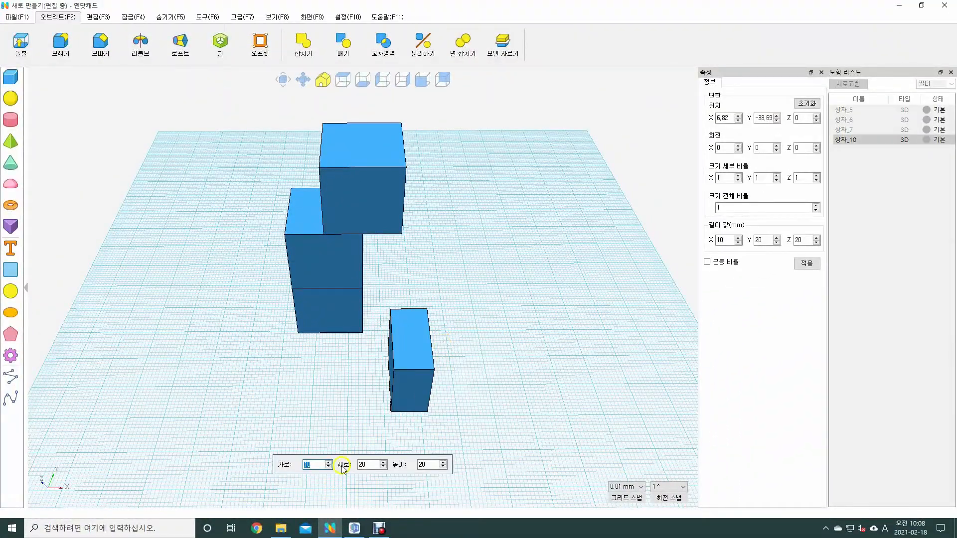
pyautogui.write('20')
pyautogui.press('Return')
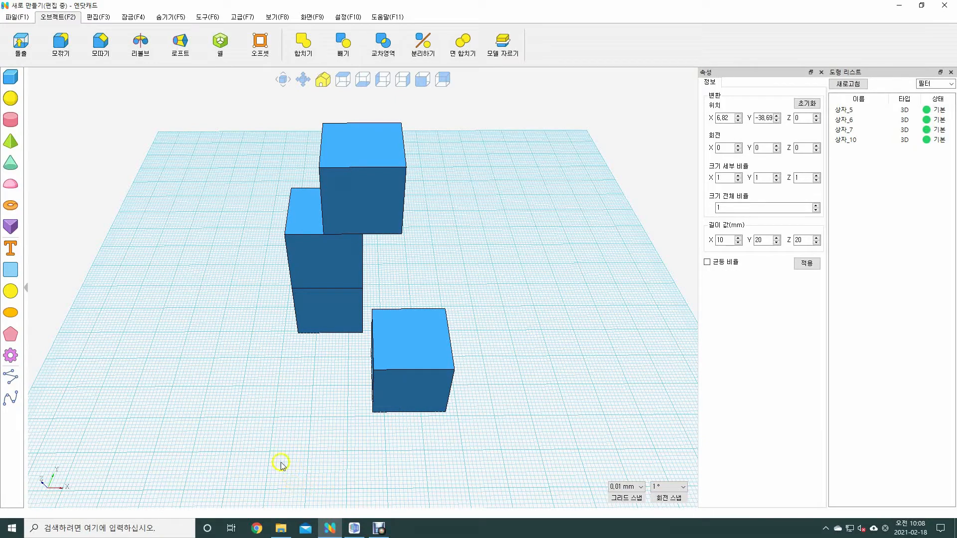
# Delete all the boxes from the work plane
pyautogui.click(382, 371)
pyautogui.press('Delete')
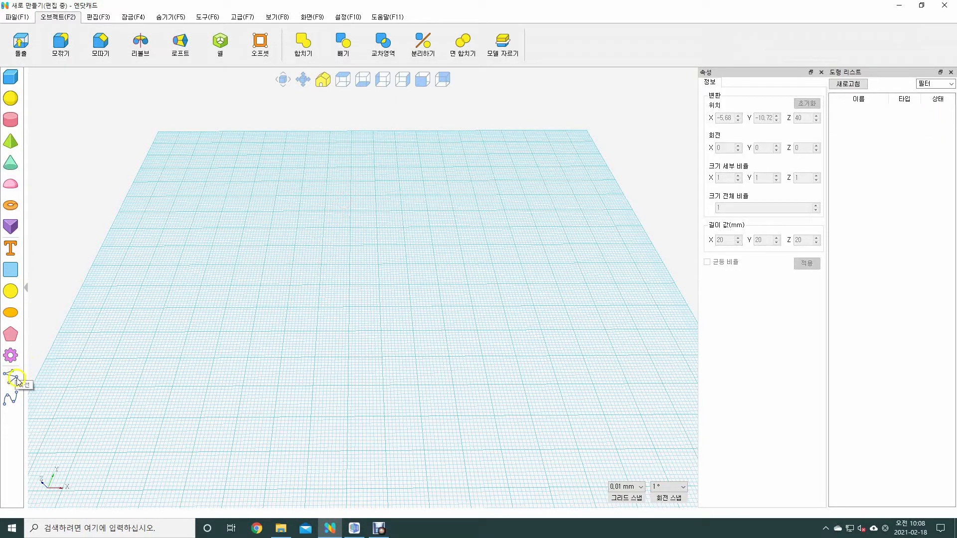
# Start a polyline on the work plane in top view, with a long vertical line and a short horizontal base line running left
pyautogui.click(13, 379)
pyautogui.click(343, 81)
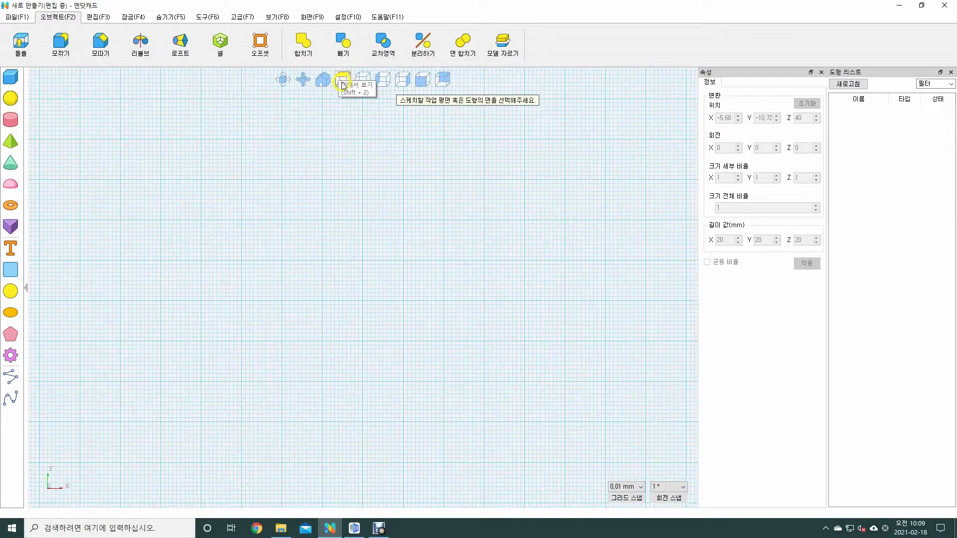
pyautogui.click(355, 235)
pyautogui.click(363, 139)
pyautogui.click(363, 421)
pyautogui.click(287, 421)
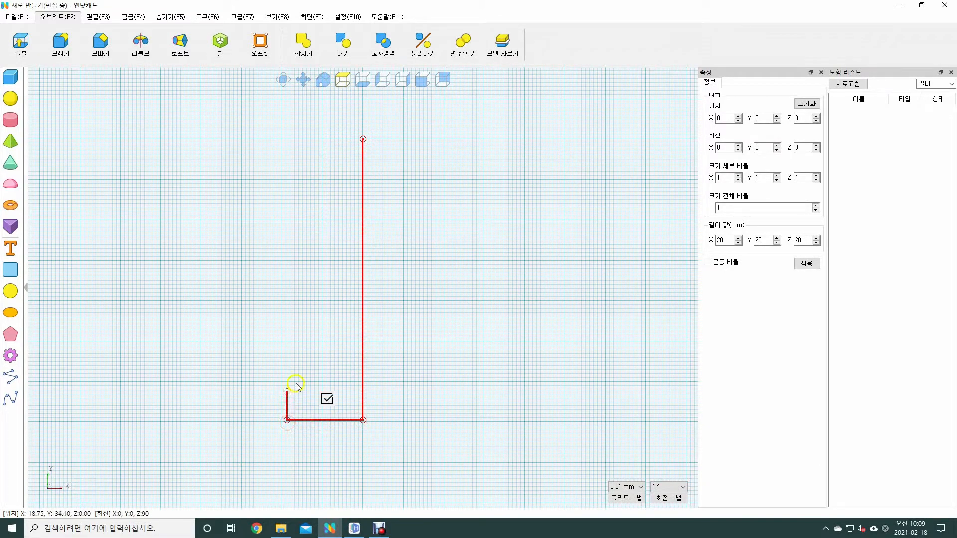
# Switch the polyline to curve drawing, add a wavy left side up to the starting point's height, and switch back to straight lines
pyautogui.rightClick(287, 367)
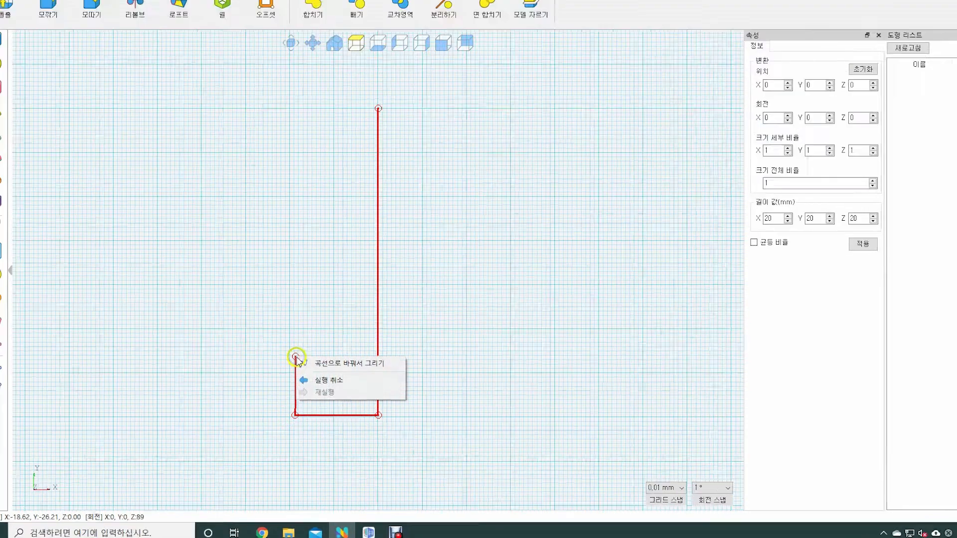
pyautogui.click(382, 279)
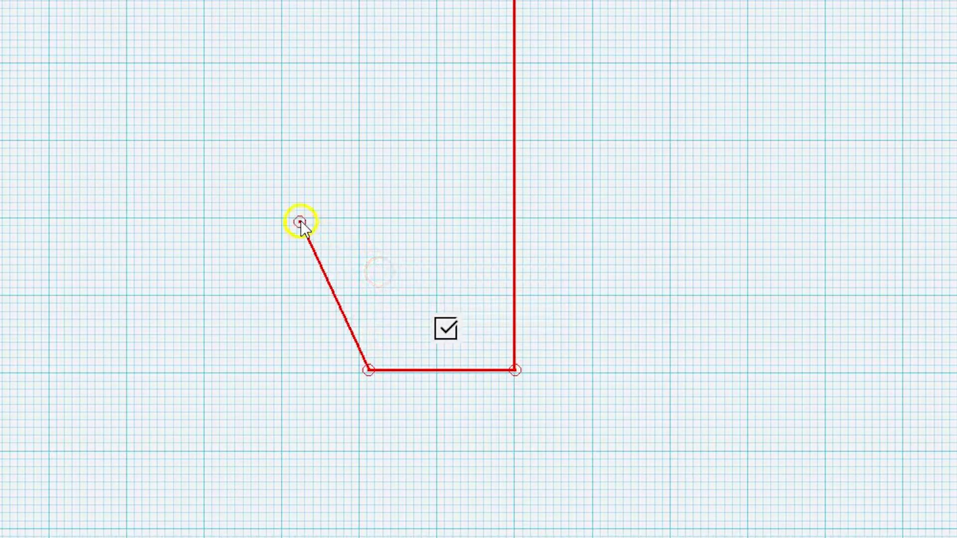
pyautogui.click(274, 200)
pyautogui.click(367, 22)
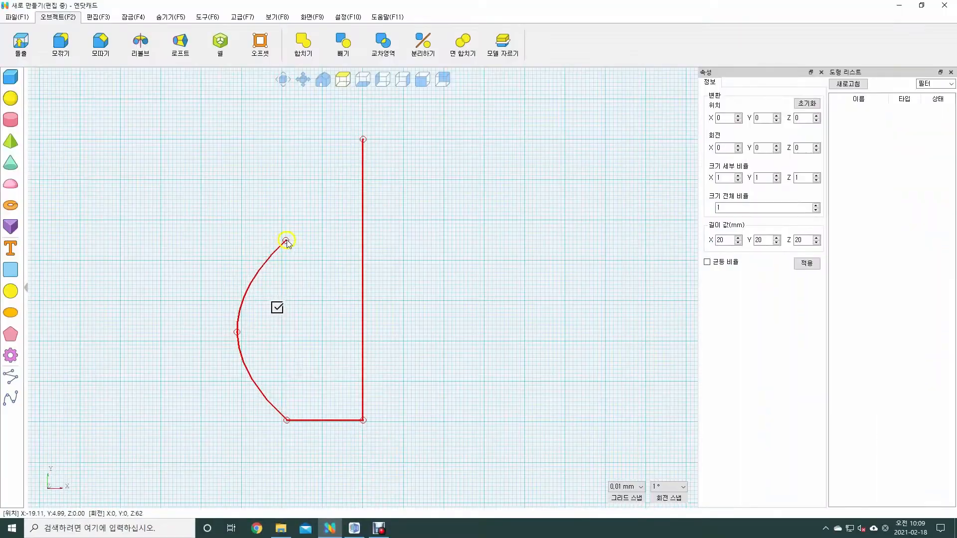
pyautogui.click(283, 147)
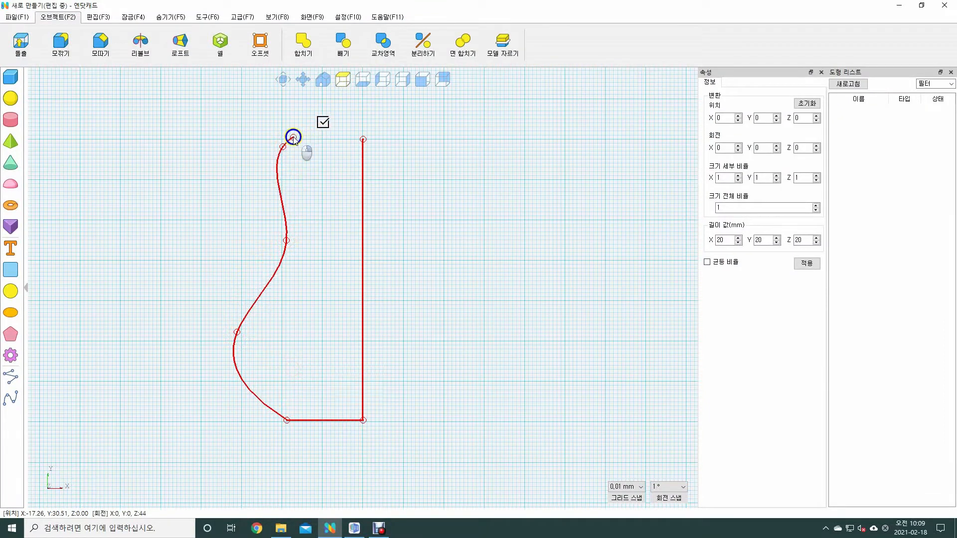
pyautogui.rightClick(275, 138)
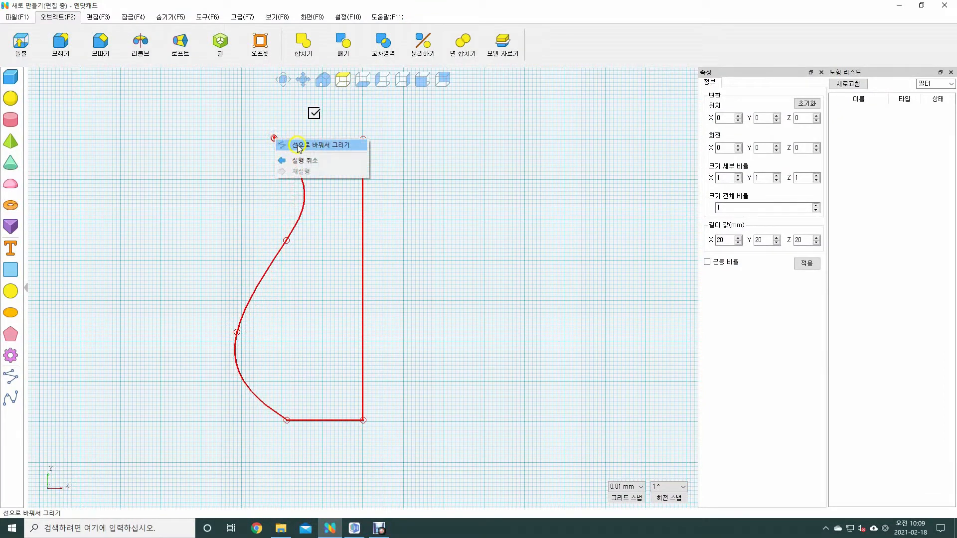
pyautogui.click(298, 146)
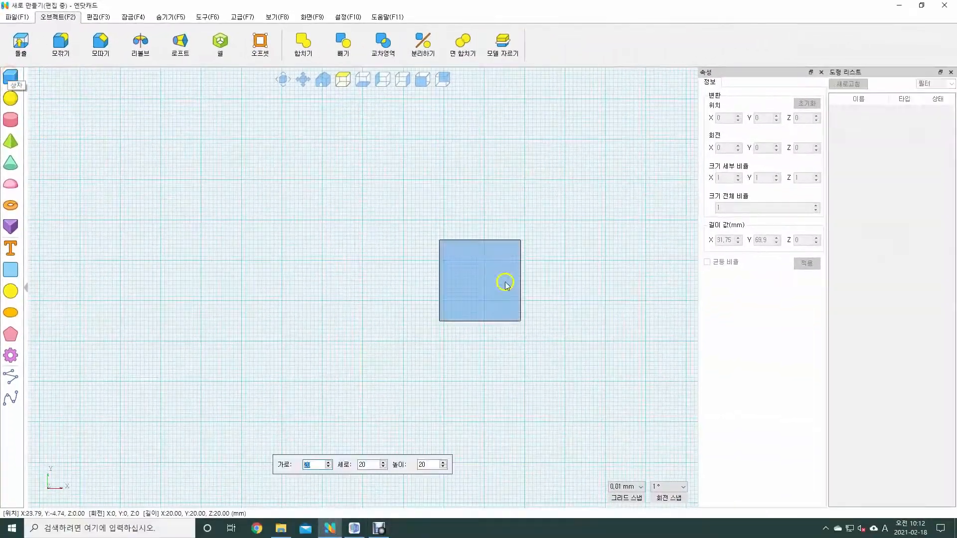
# Place a box 20 mm wide, 20 mm deep and 20 mm high near the middle of the work plane
pyautogui.click(413, 213)
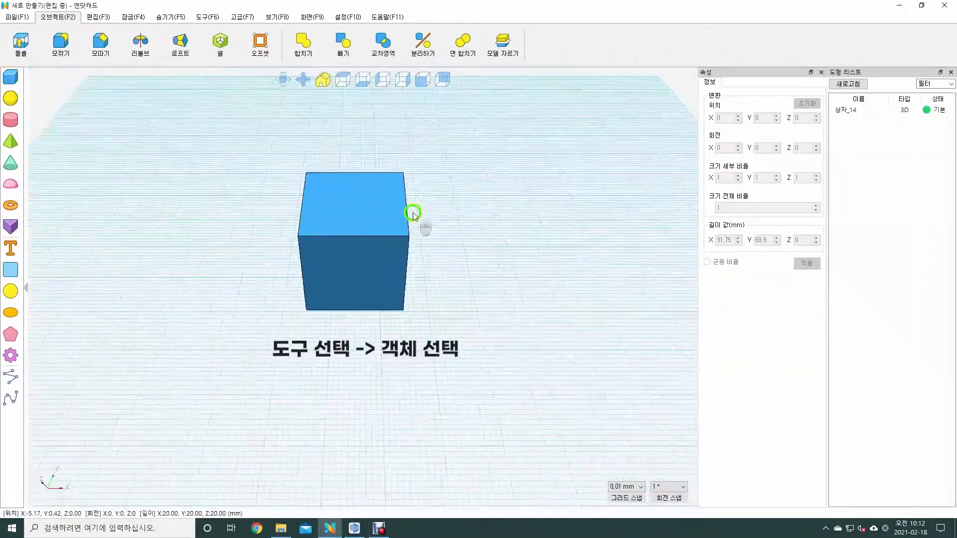
pyautogui.moveTo(413, 214); pyautogui.dragTo(550, 341, button='right')
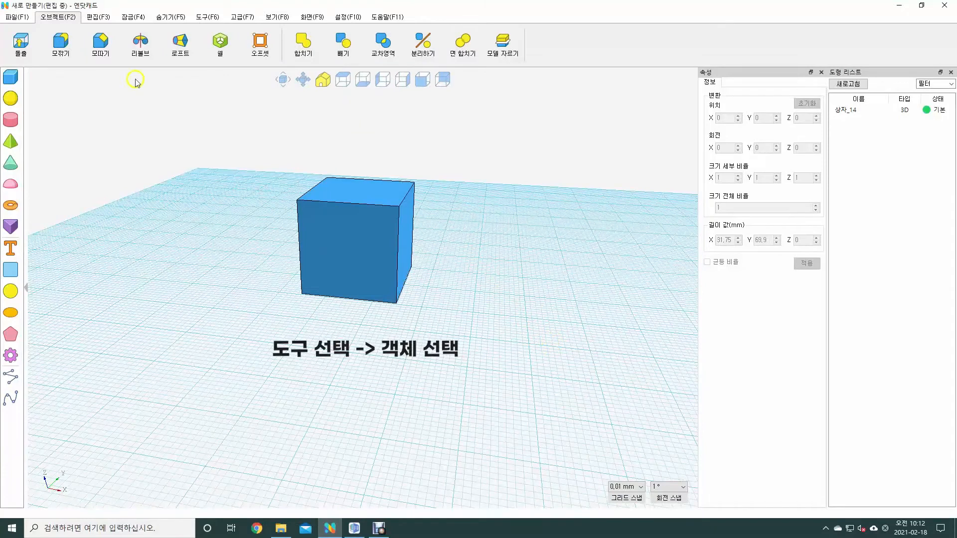
pyautogui.click(346, 203)
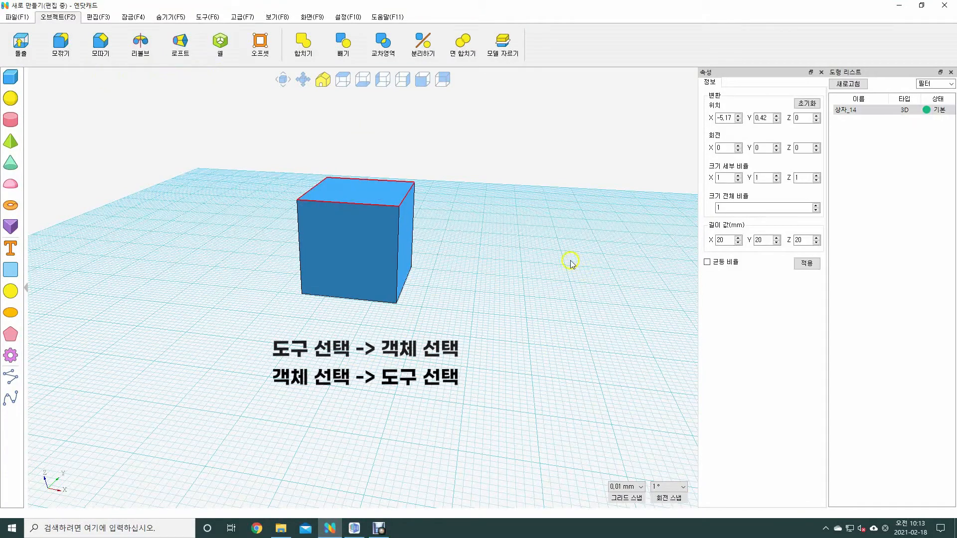
pyautogui.click(448, 272)
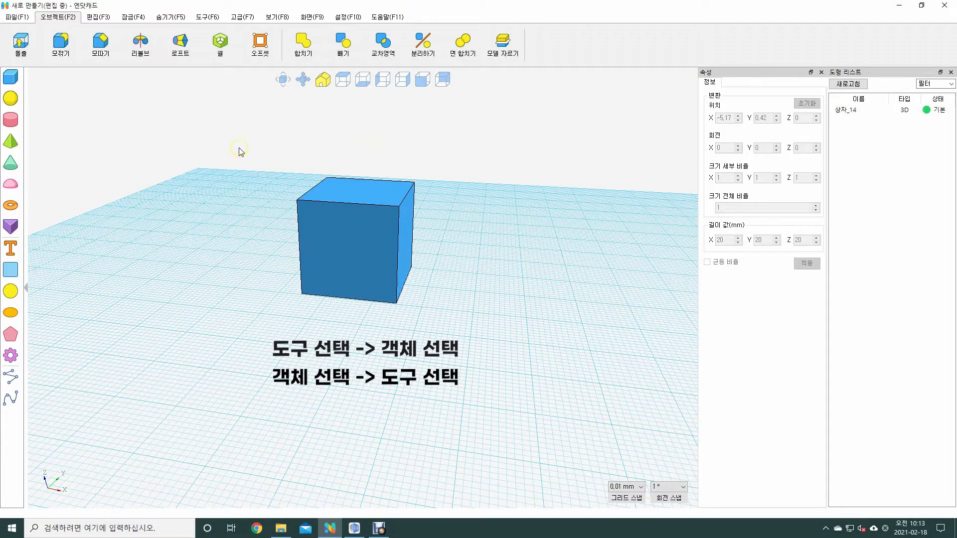
# Extrude the box's top face down to a height of 13.83 mm and up again to a total height of 39.76 mm
pyautogui.click(21, 40)
pyautogui.click(333, 192)
pyautogui.moveTo(300, 467)
pyautogui.mouseDown()
pyautogui.moveTo(290, 466)
pyautogui.moveTo(297, 468)
pyautogui.mouseUp()
pyautogui.click(408, 465)
pyautogui.click(335, 227)
pyautogui.click(408, 465)
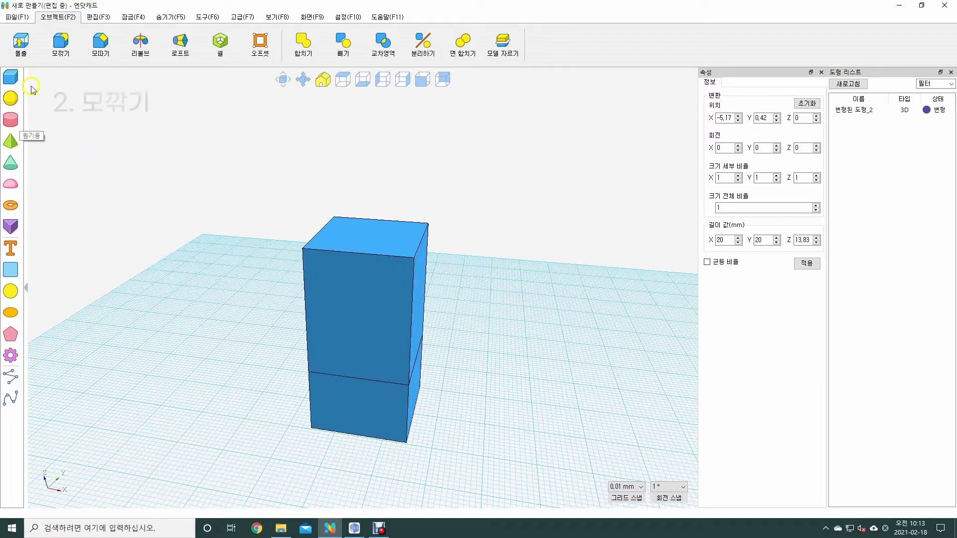
# Fillet the front top edge of the extruded box
pyautogui.click(60, 42)
pyautogui.click(374, 246)
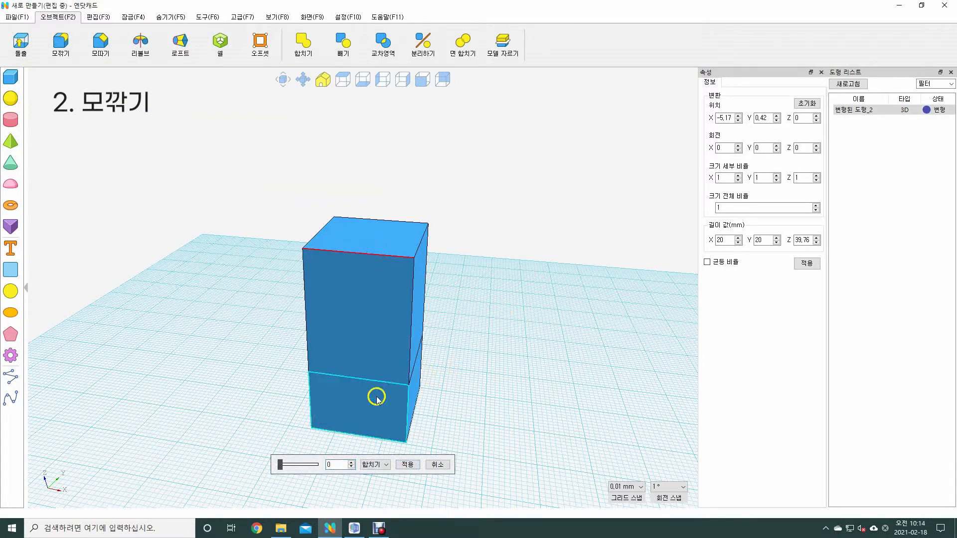
pyautogui.moveTo(283, 467); pyautogui.dragTo(324, 465)
pyautogui.moveTo(469, 344); pyautogui.dragTo(372, 318, button='right')
pyautogui.click(409, 466)
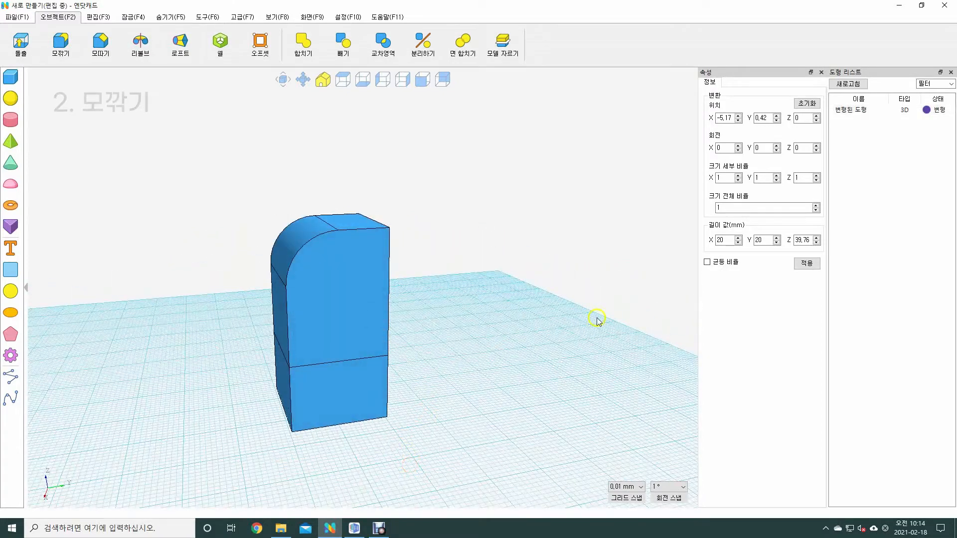
# Chamfer the top edge opposite the rounded one by 10 mm
pyautogui.click(100, 54)
pyautogui.click(376, 223)
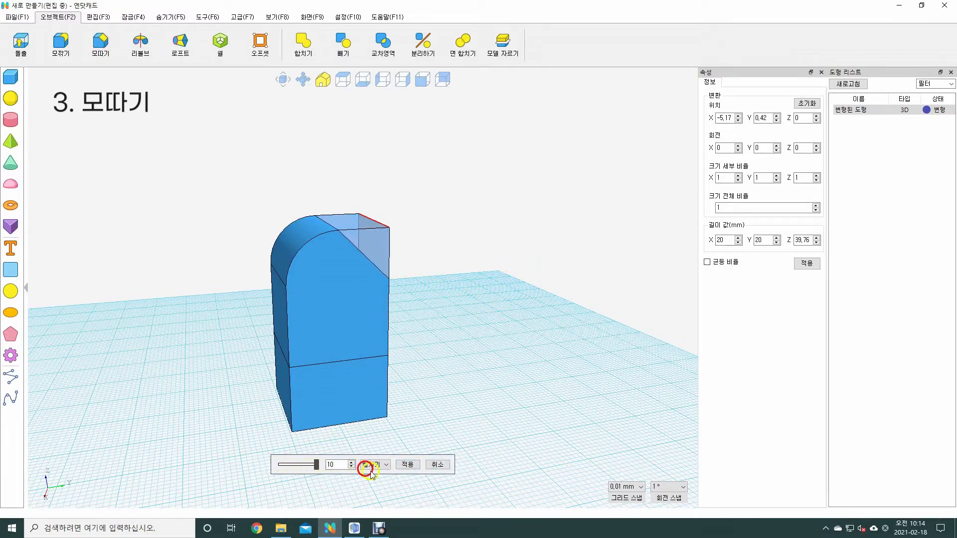
pyautogui.click(408, 465)
pyautogui.moveTo(408, 448)
pyautogui.mouseDown(button='right')
pyautogui.moveTo(395, 368)
pyautogui.moveTo(312, 380)
pyautogui.moveTo(380, 346)
pyautogui.moveTo(270, 360)
pyautogui.moveTo(261, 389)
pyautogui.moveTo(282, 389)
pyautogui.mouseUp(button='right')
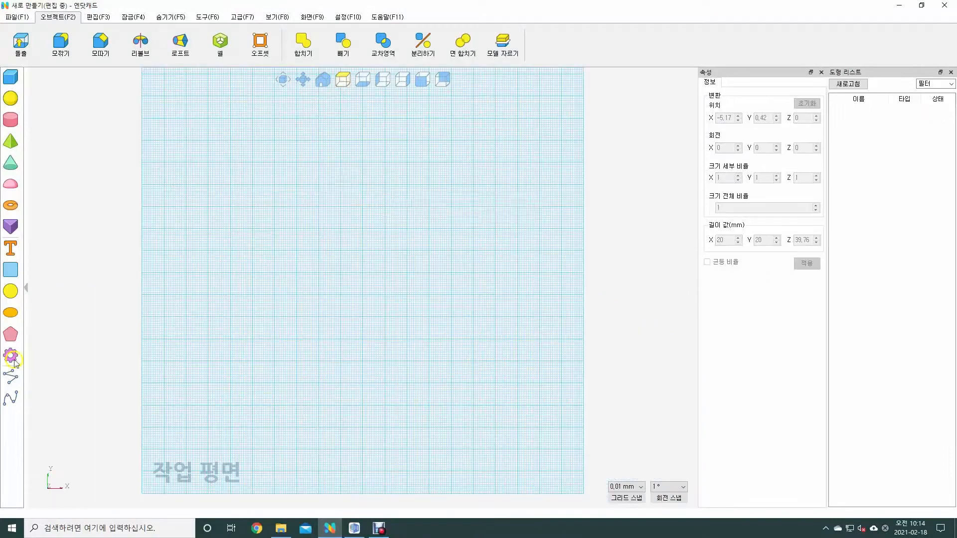
# Finish the curved profile on the work plane and revolve it 360 degrees about its straight vertical edge
pyautogui.click(294, 174)
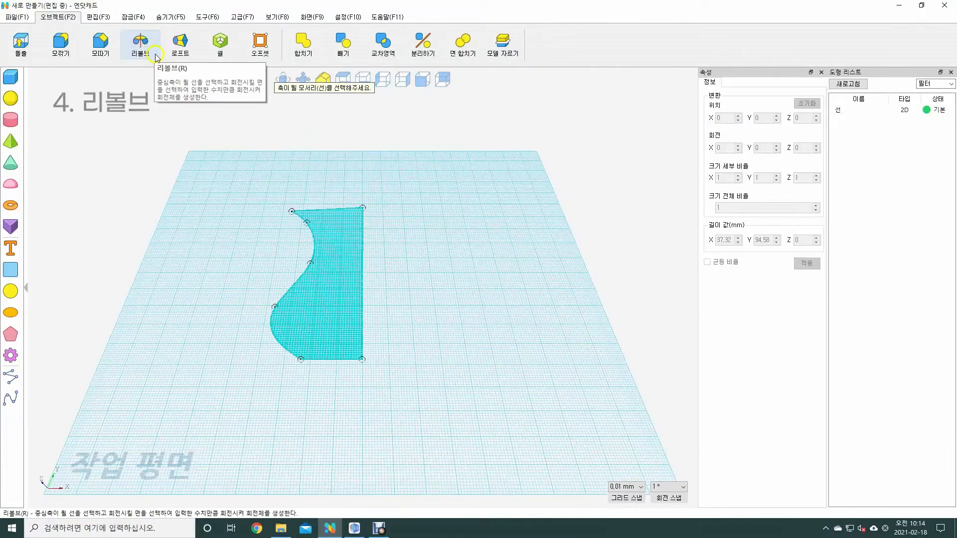
pyautogui.click(140, 44)
pyautogui.click(364, 289)
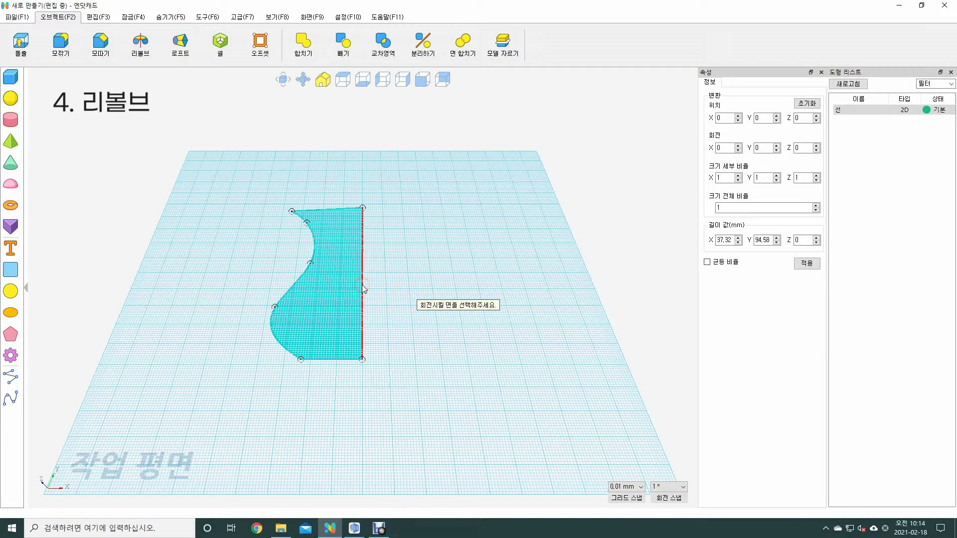
pyautogui.write('360')
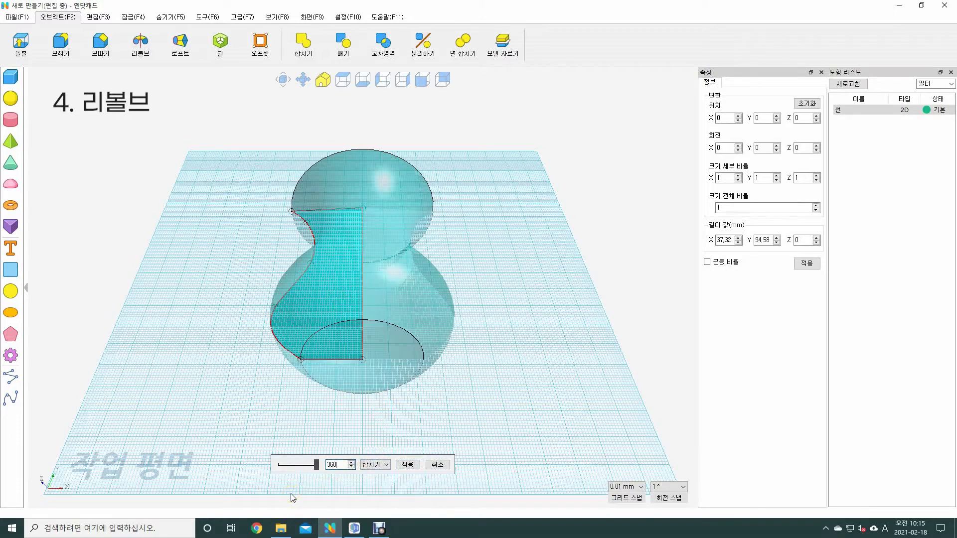
pyautogui.press('Return')
pyautogui.moveTo(457, 424); pyautogui.dragTo(208, 94)
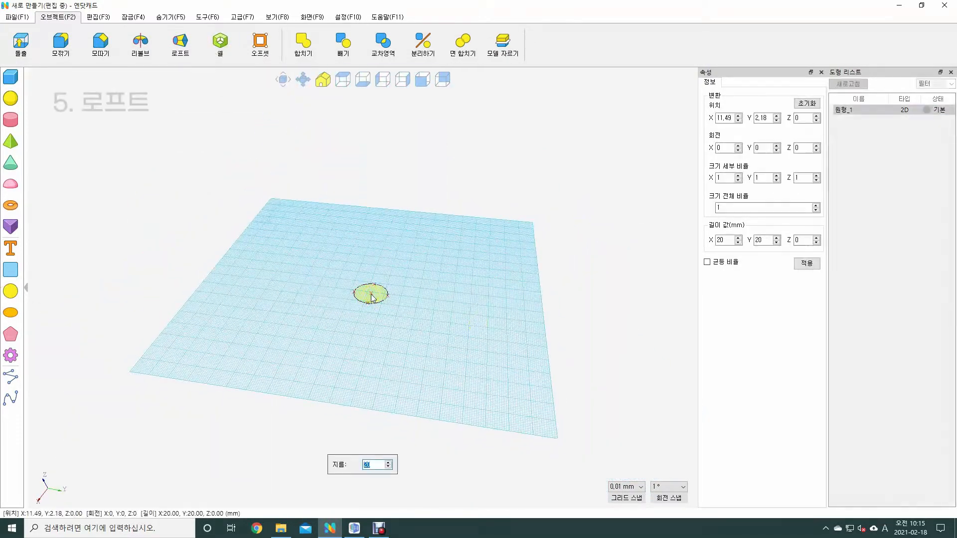
# Place a 20 mm diameter circle on the work plane and raise the uppermost circle to about 74 mm above it
pyautogui.press('Return')
pyautogui.moveTo(391, 225); pyautogui.dragTo(392, 188)
pyautogui.click(545, 182)
# Loft a solid through the four stacked circles, from the lowest to the highest
pyautogui.click(180, 43)
pyautogui.click(388, 283)
pyautogui.click(393, 249)
pyautogui.click(391, 208)
pyautogui.click(391, 157)
pyautogui.click(461, 150)
pyautogui.moveTo(438, 174); pyautogui.dragTo(208, 200, button='right')
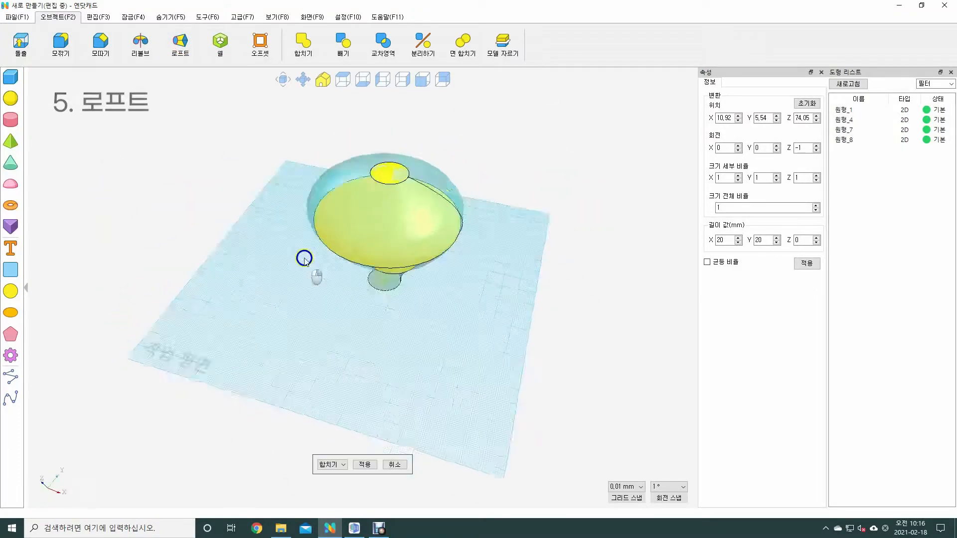
pyautogui.click(364, 465)
# Shell the lofted solid through its circular top face
pyautogui.click(220, 44)
pyautogui.moveTo(316, 466); pyautogui.dragTo(312, 467)
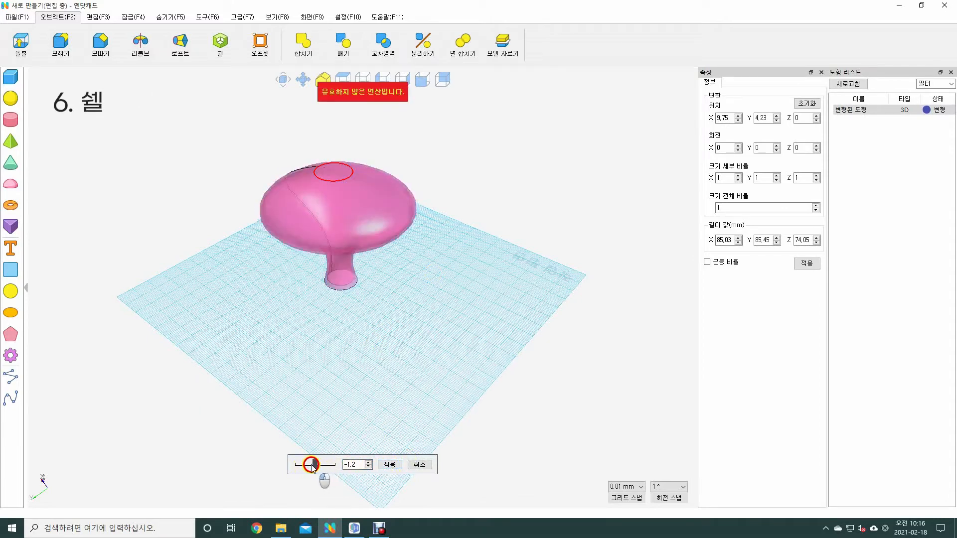
pyautogui.click(392, 464)
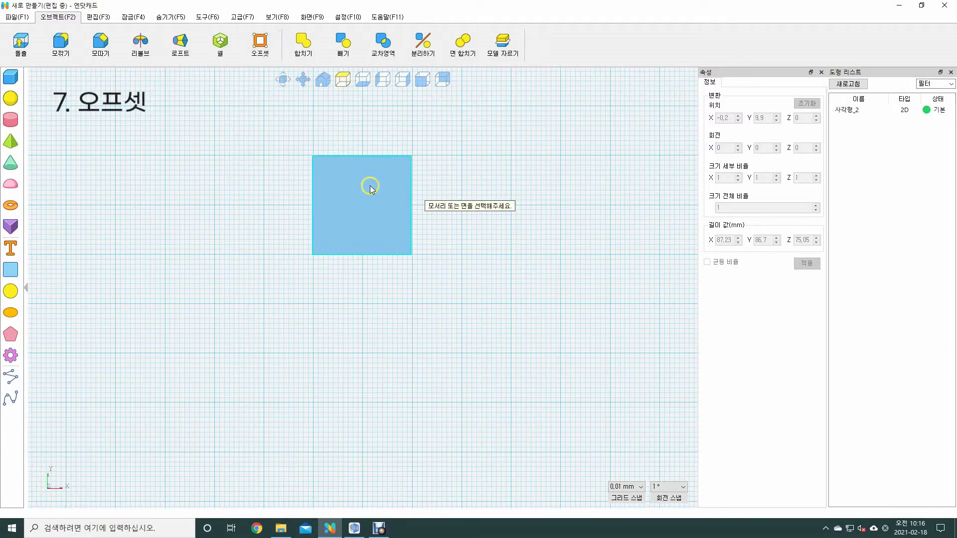
# Offset the outline of the 20 mm square inward by about 3.7 mm
pyautogui.click(370, 186)
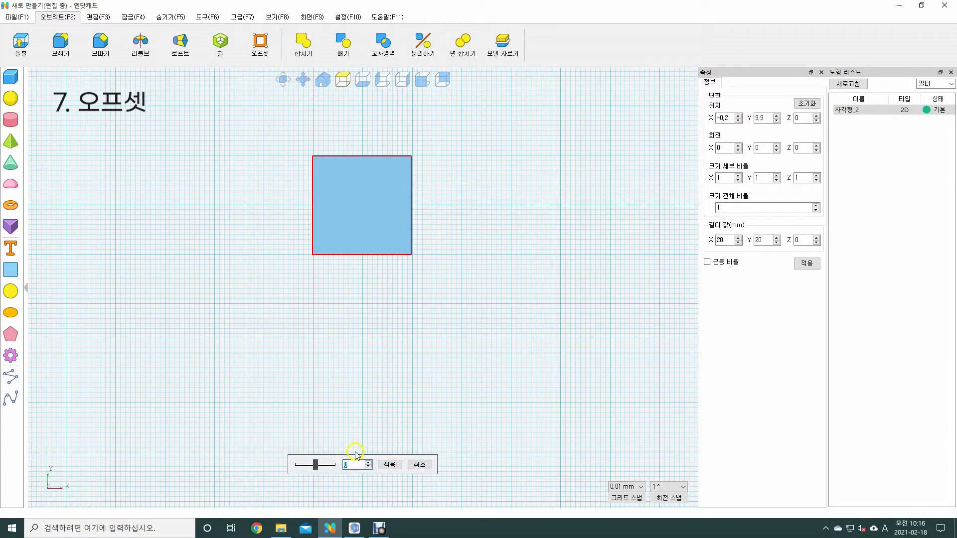
pyautogui.moveTo(315, 467); pyautogui.dragTo(311, 469)
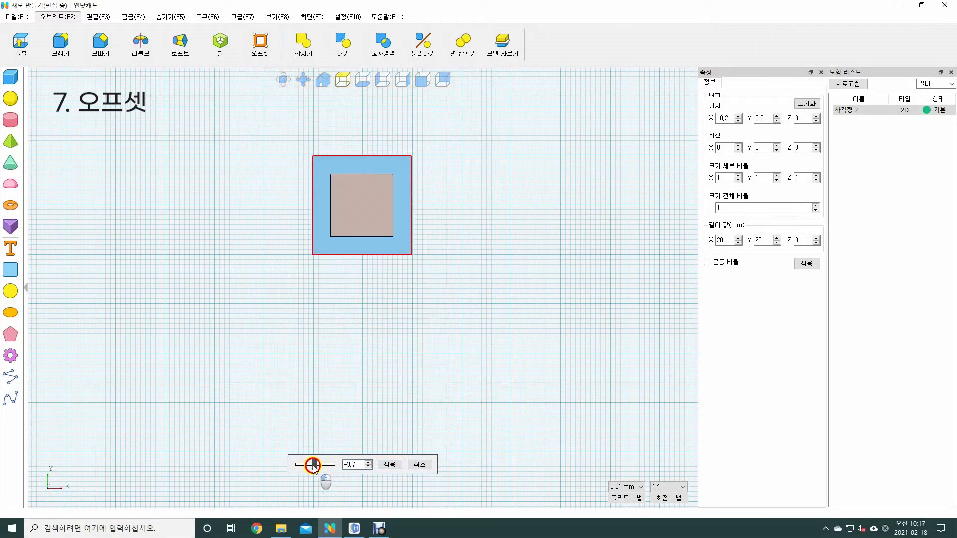
pyautogui.click(390, 464)
pyautogui.click(401, 351)
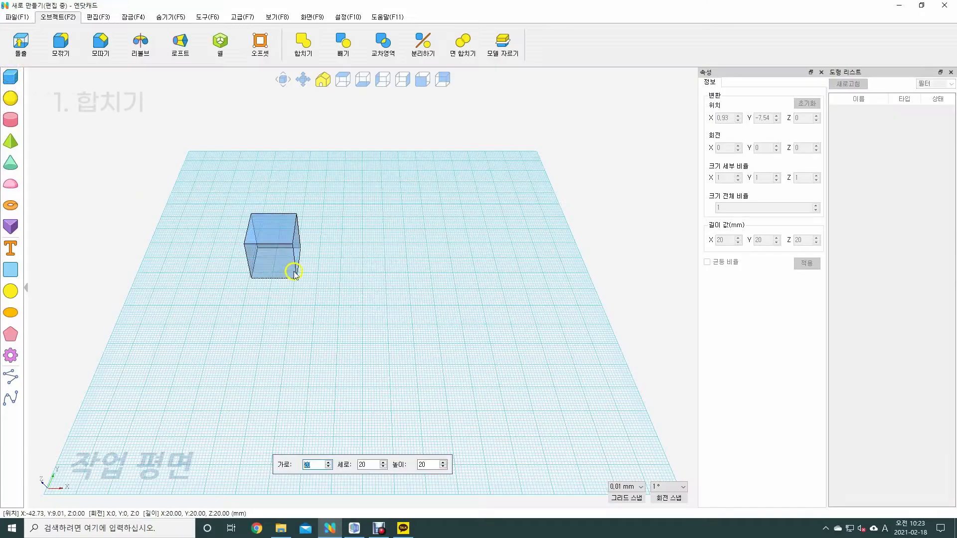
# Place a 20 mm box on the work plane and a 20 mm cylinder overlapping its front right corner
pyautogui.click(372, 280)
pyautogui.click(11, 119)
pyautogui.click(399, 299)
pyautogui.click(495, 355)
pyautogui.click(287, 67)
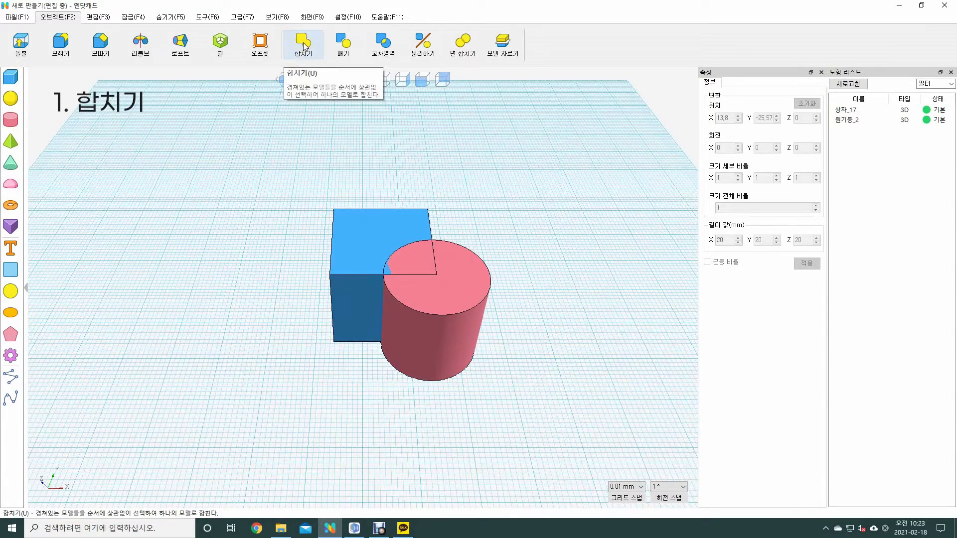
# Unite the box and the overlapping cylinder into one solid
pyautogui.click(303, 45)
pyautogui.click(305, 48)
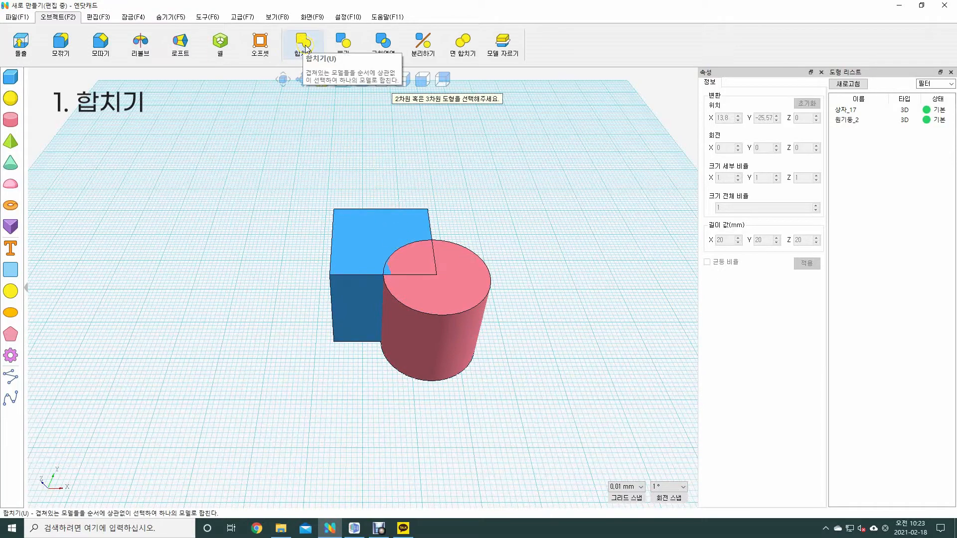
pyautogui.click(372, 256)
pyautogui.click(451, 300)
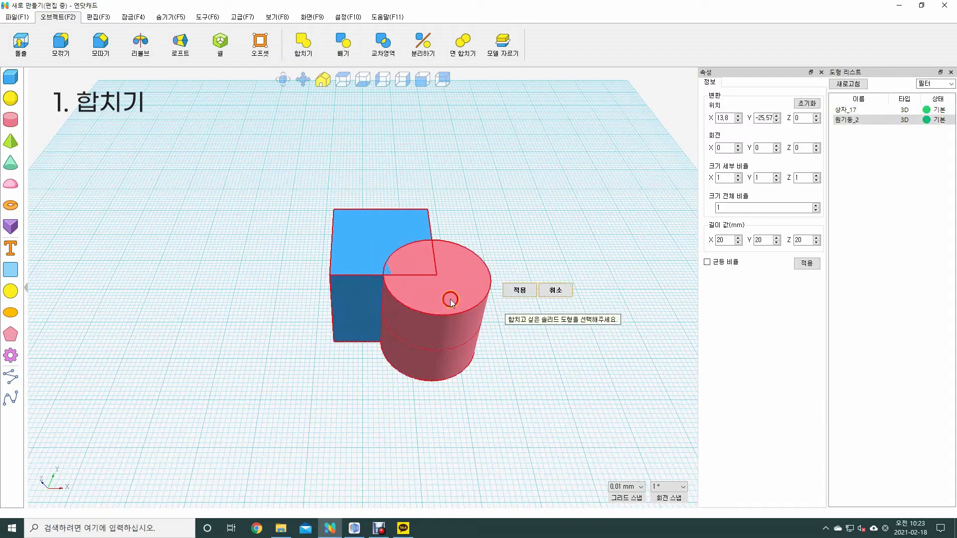
pyautogui.click(521, 290)
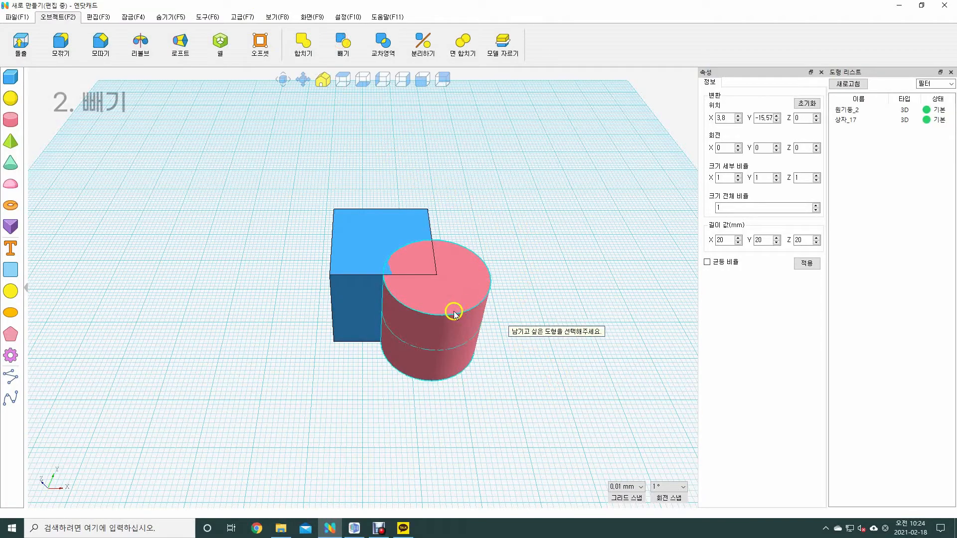
# Subtract the box from the cylinder, check the cut from another angle, and undo the subtraction
pyautogui.click(454, 313)
pyautogui.click(362, 238)
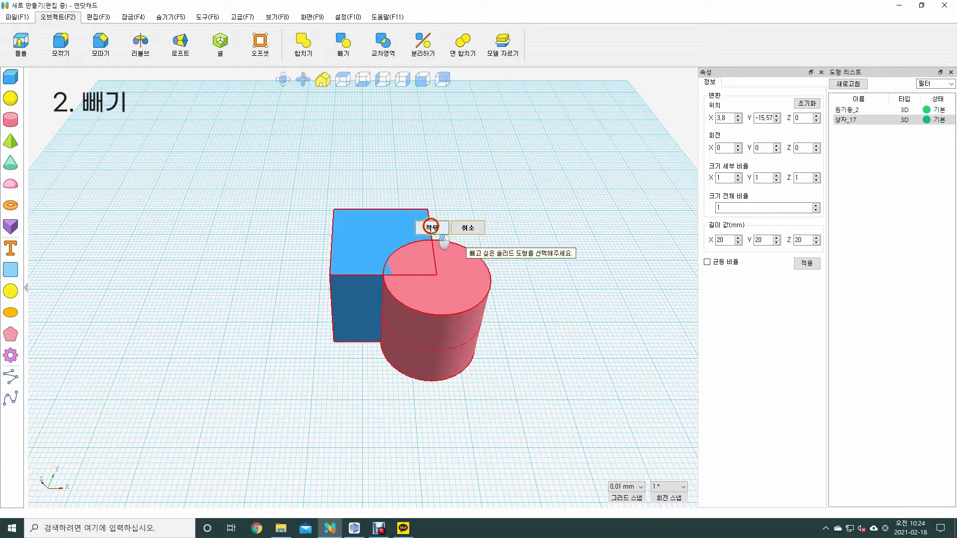
pyautogui.click(432, 227)
pyautogui.moveTo(387, 353); pyautogui.dragTo(363, 340, button='right')
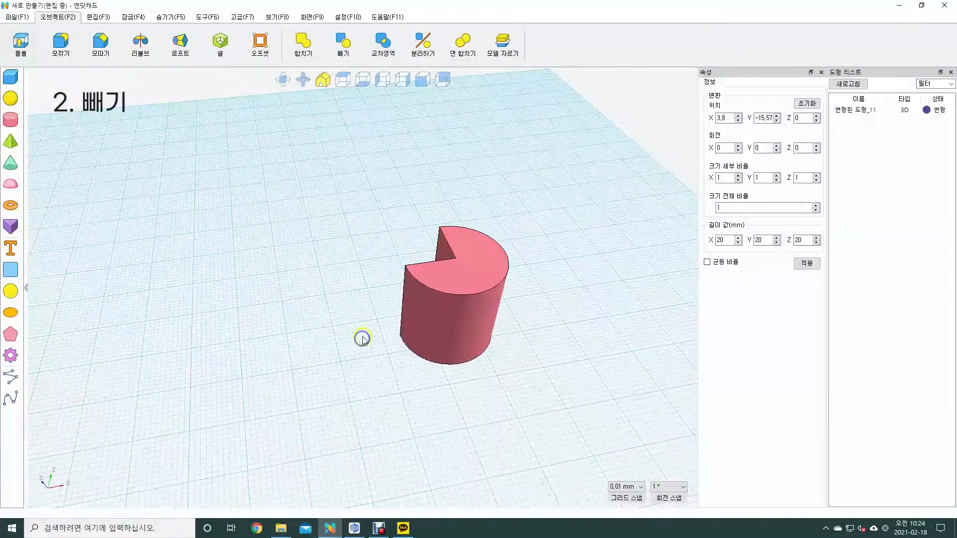
pyautogui.hotkey('ctrl', 'z')
# Subtract the cylinder from the box, keeping the box as the remaining solid
pyautogui.click(343, 42)
pyautogui.click(390, 254)
pyautogui.click(481, 283)
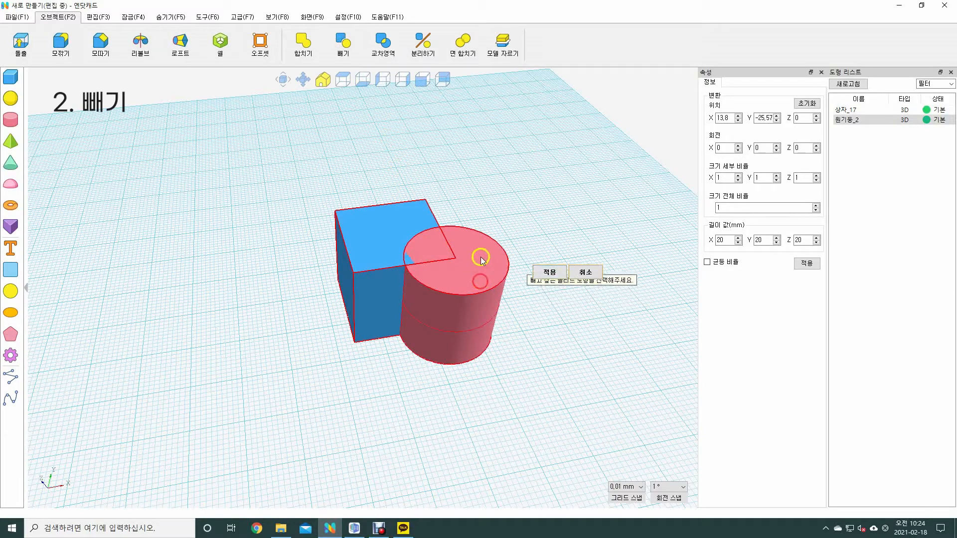
pyautogui.click(553, 270)
# Intersect the box and the cylinder, keeping only their common volume
pyautogui.click(385, 44)
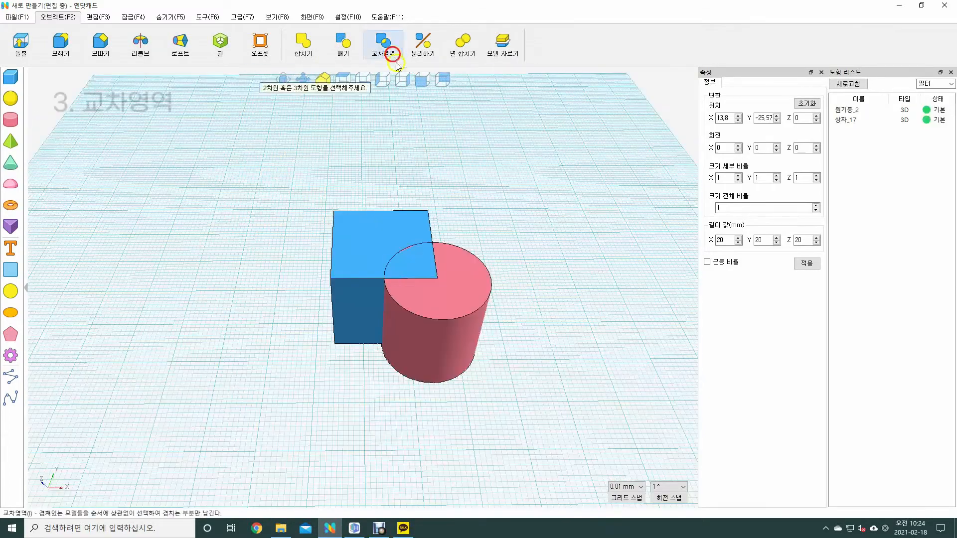
pyautogui.click(387, 250)
pyautogui.click(432, 281)
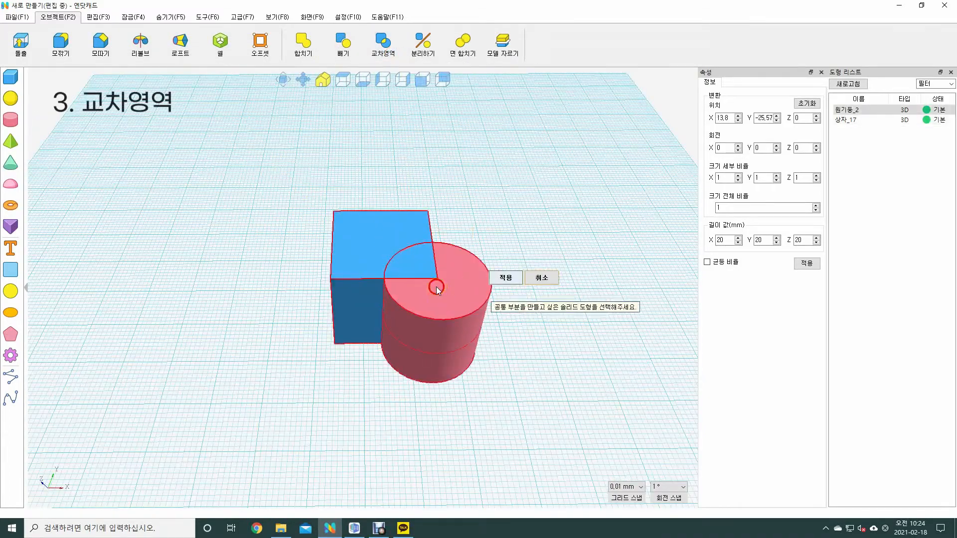
pyautogui.click(508, 278)
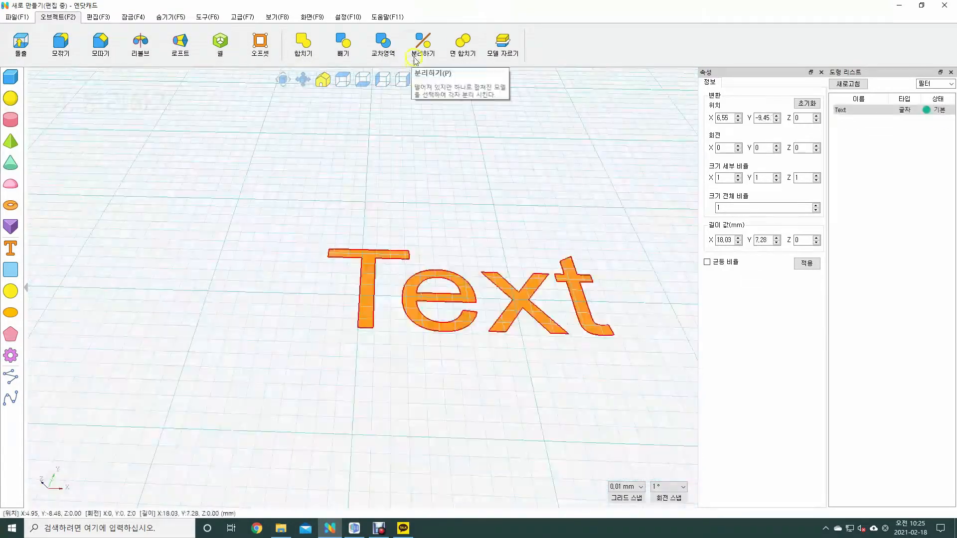
# Separate the word "Text" into individual letter shapes and pull the T and e away from the other letters
pyautogui.click(420, 53)
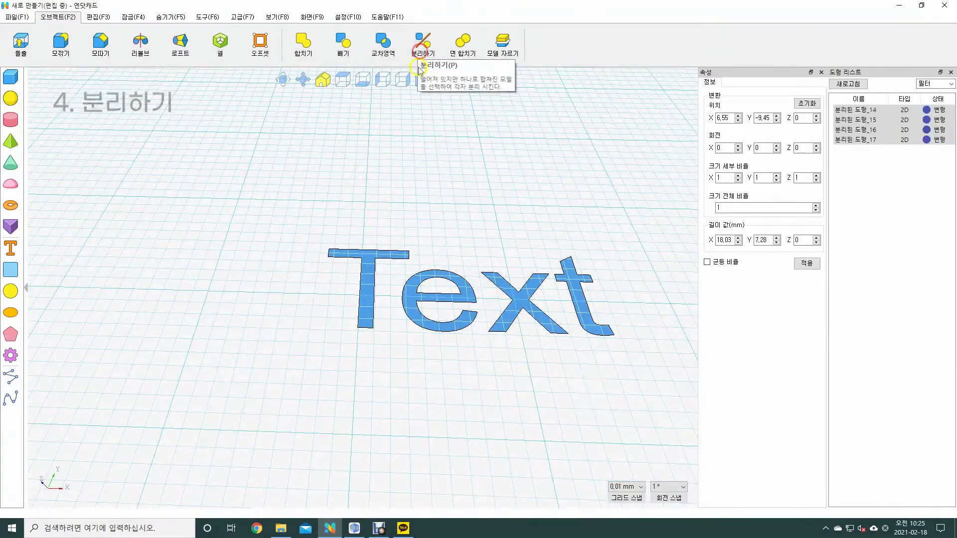
pyautogui.click(600, 381)
pyautogui.moveTo(366, 306); pyautogui.dragTo(301, 304)
pyautogui.moveTo(428, 299); pyautogui.dragTo(361, 296)
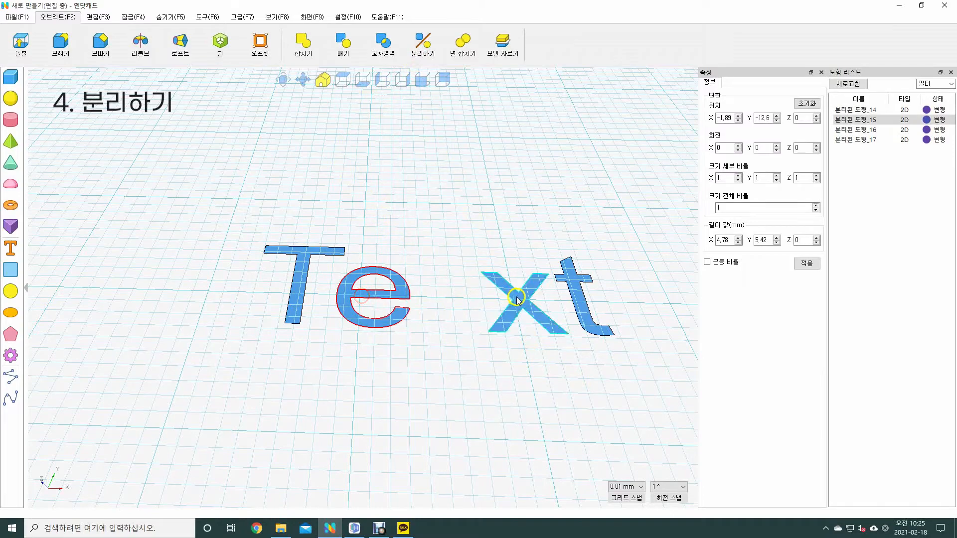
# Arrange the separated letters in one vertical column that reads T, e, x, t from the far end to the near end
pyautogui.moveTo(515, 299); pyautogui.dragTo(455, 395)
pyautogui.moveTo(374, 310); pyautogui.dragTo(455, 343)
pyautogui.moveTo(324, 291); pyautogui.dragTo(455, 278)
pyautogui.moveTo(577, 316); pyautogui.dragTo(475, 510)
pyautogui.scroll(-2, 482, 329)
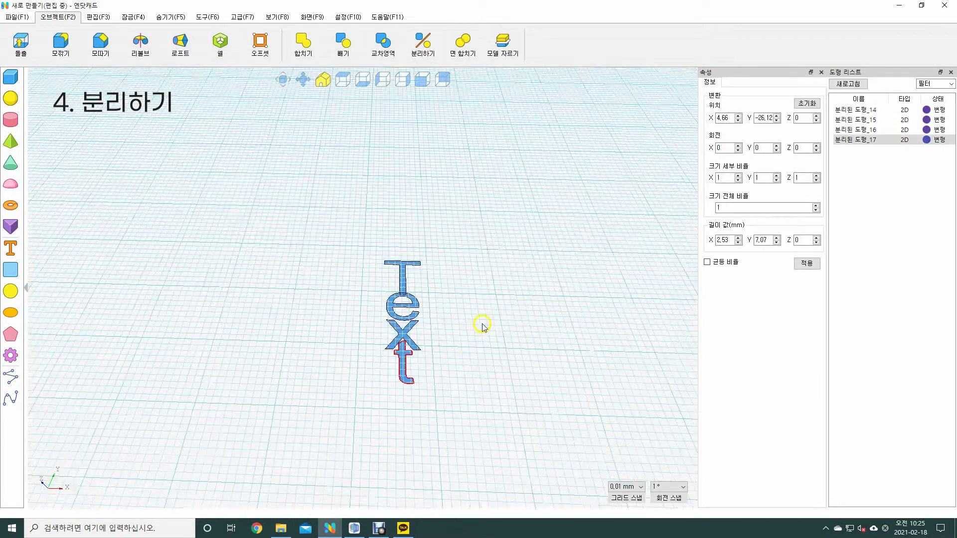
pyautogui.moveTo(482, 333); pyautogui.dragTo(457, 363, button='middle')
pyautogui.click(430, 377)
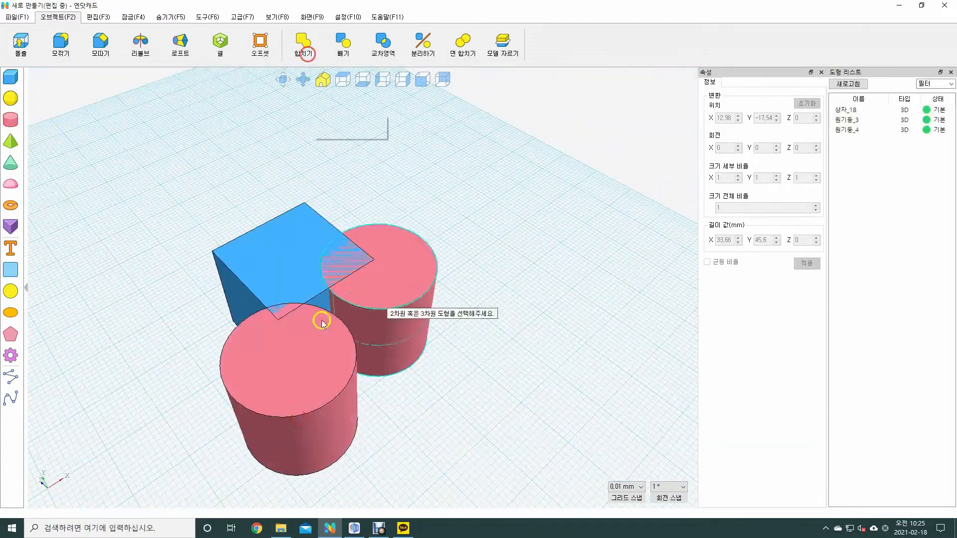
# Unite the box with the two overlapping cylinders and merge the top faces of the resulting solid into one face
pyautogui.click(321, 321)
pyautogui.click(463, 40)
pyautogui.click(288, 282)
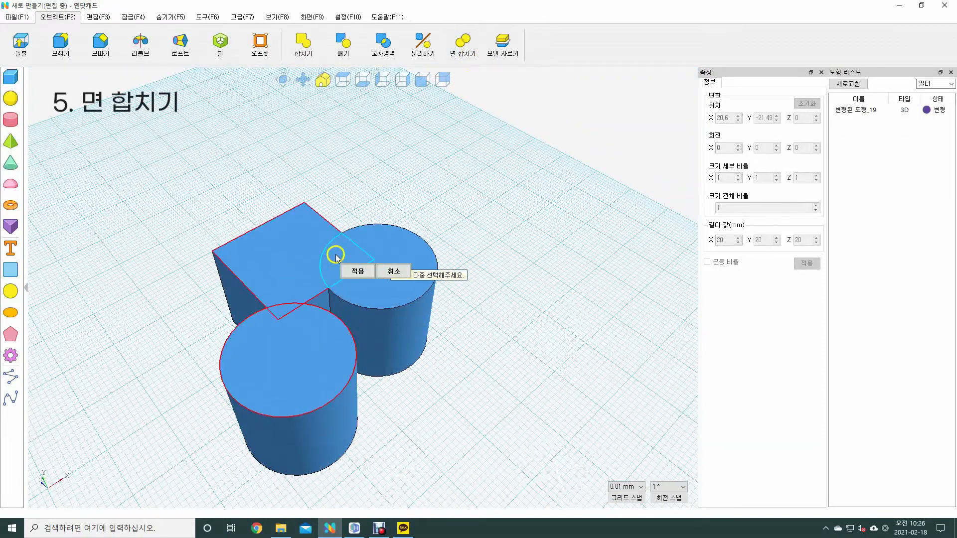
pyautogui.click(483, 229)
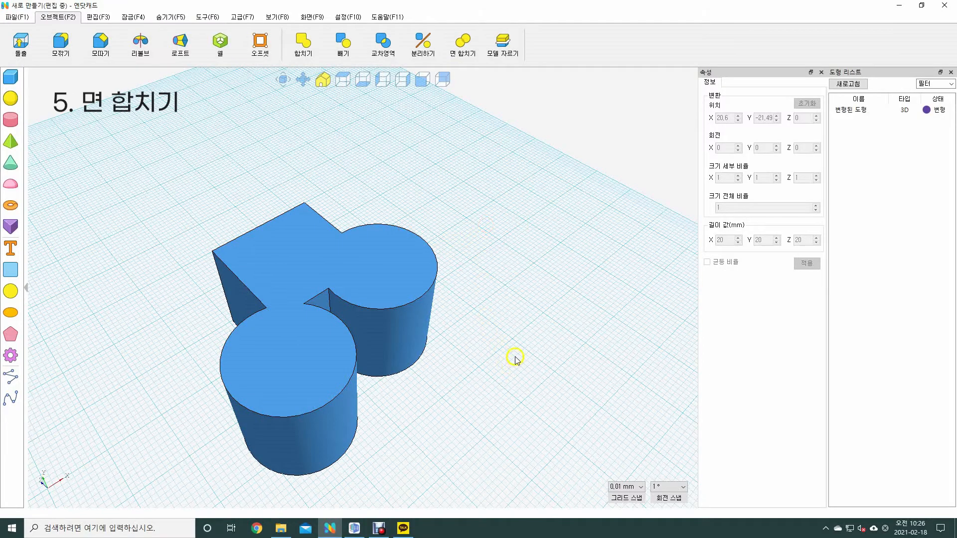
pyautogui.moveTo(354, 414); pyautogui.dragTo(543, 431, button='right')
pyautogui.moveTo(481, 305); pyautogui.dragTo(455, 308, button='right')
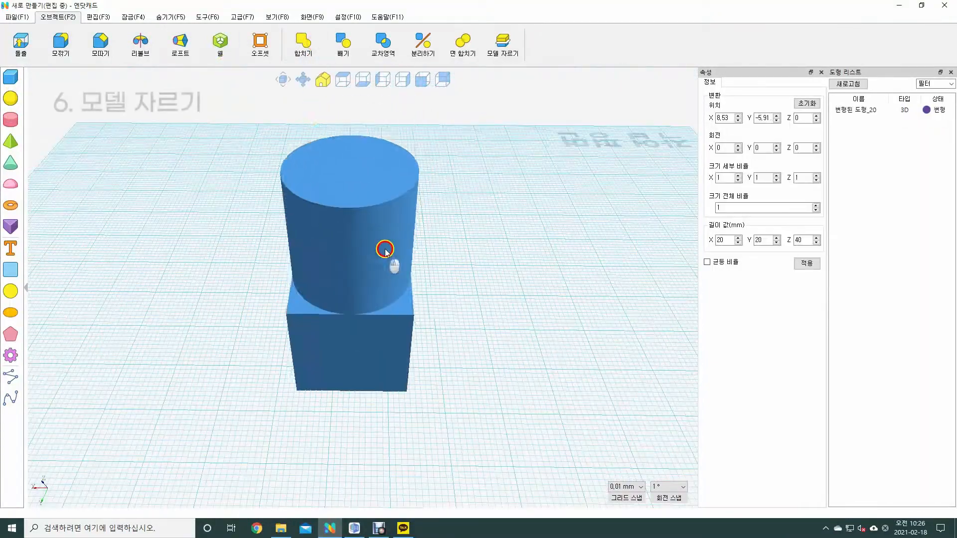
# Place a rectangle beside the cylinder of the stacked solid and cut the model along the rectangle's plane
pyautogui.click(410, 289)
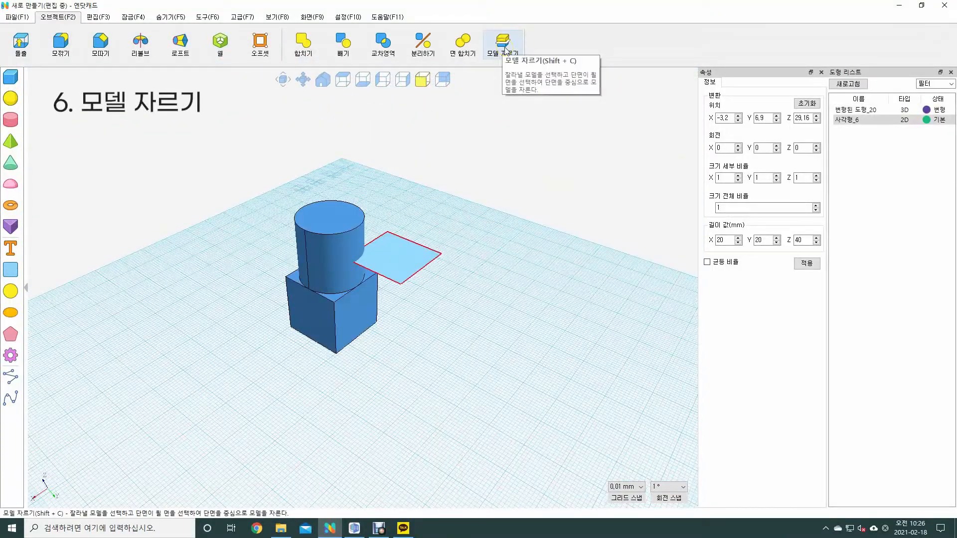
pyautogui.click(504, 49)
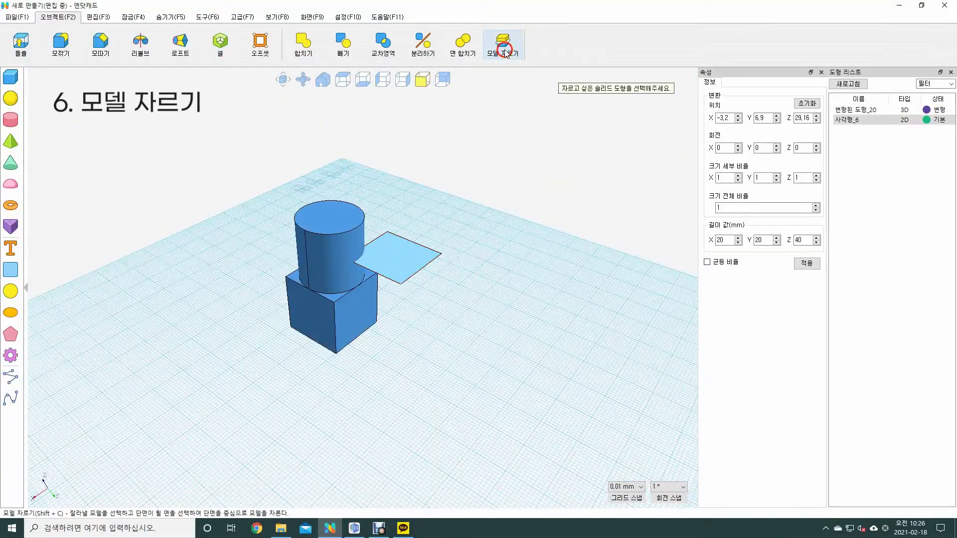
pyautogui.click(339, 301)
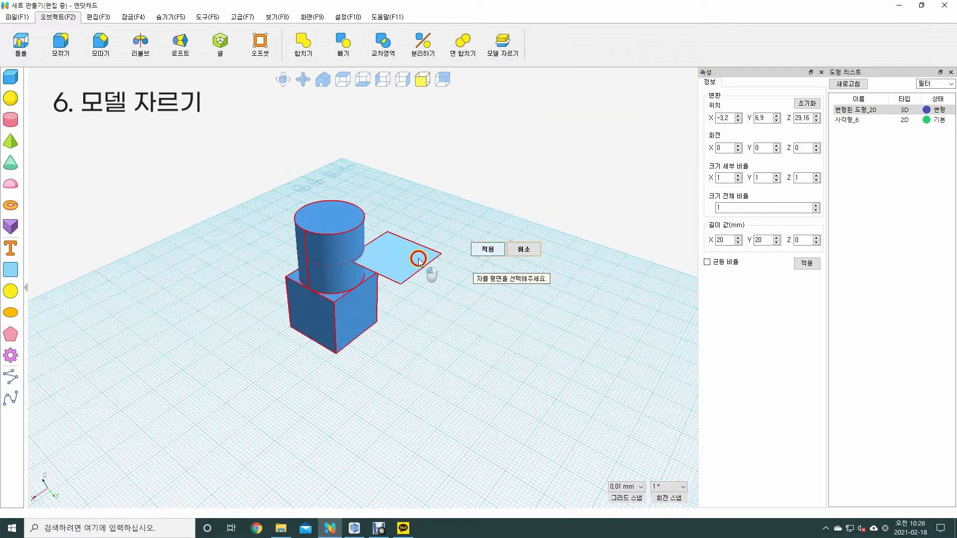
pyautogui.click(494, 251)
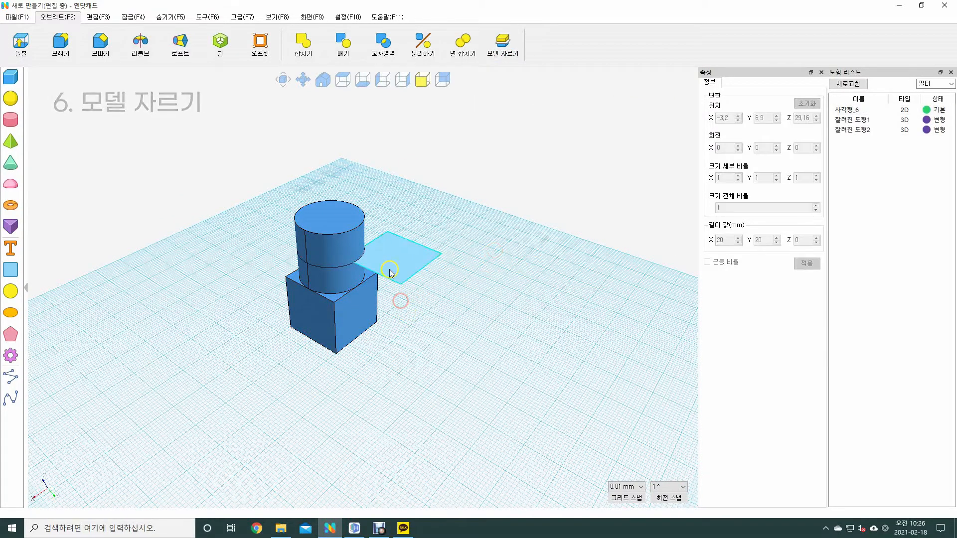
# Move the cutting rectangle aside and pull the cut-off upper part of the cylinder away from the base
pyautogui.moveTo(396, 273); pyautogui.dragTo(455, 272)
pyautogui.moveTo(337, 232); pyautogui.dragTo(435, 215)
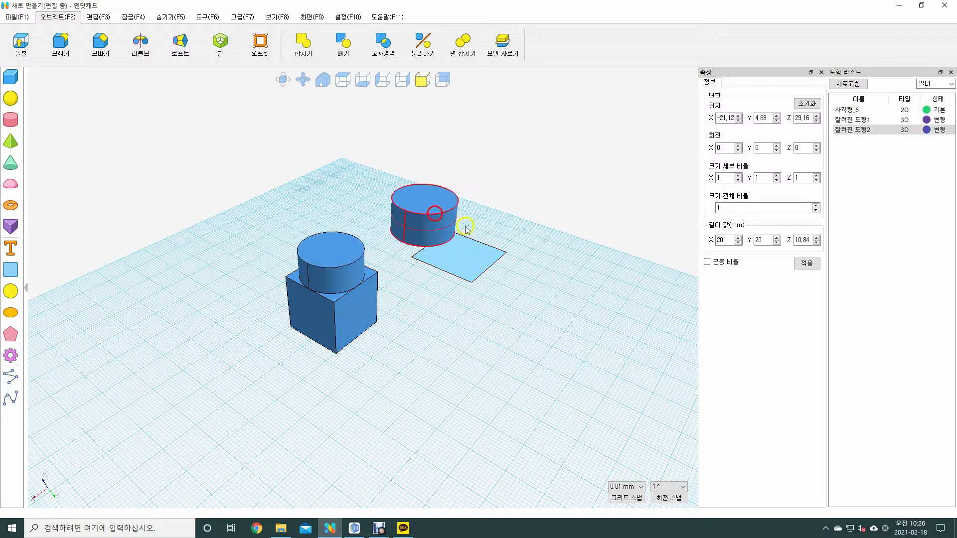
pyautogui.click(561, 246)
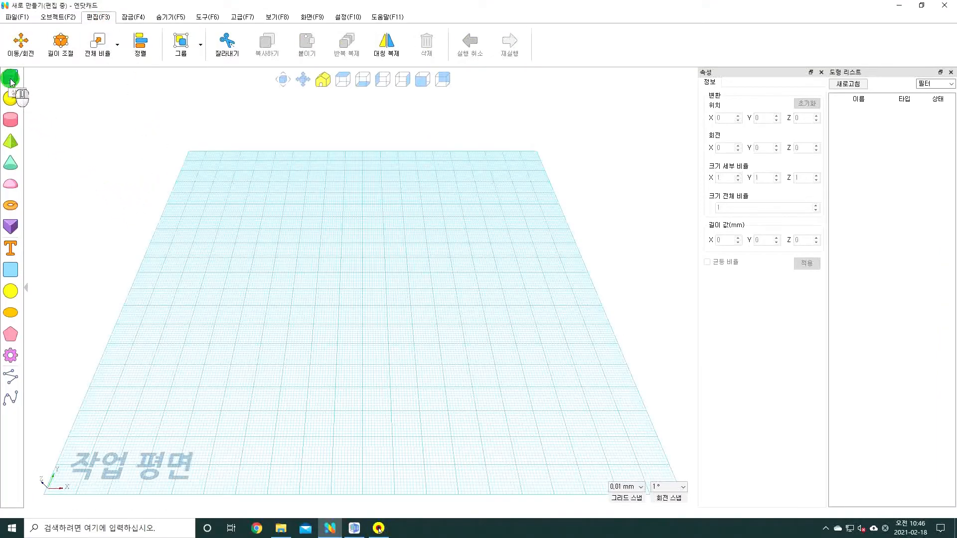
# Place a 20 mm box on the work plane and reposition it along its axes with the move/rotate handles
pyautogui.click(11, 79)
pyautogui.click(377, 306)
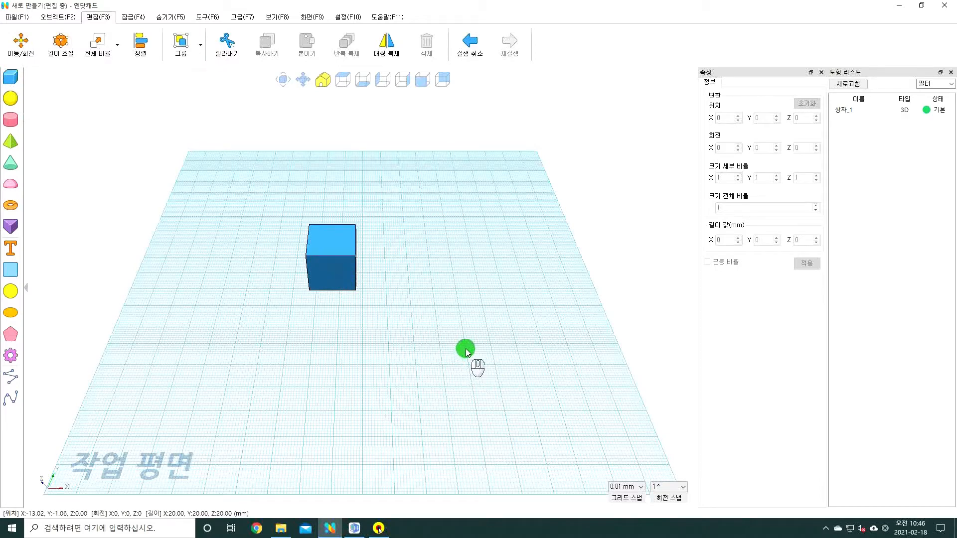
pyautogui.click(21, 42)
pyautogui.click(327, 269)
pyautogui.moveTo(392, 261)
pyautogui.mouseDown()
pyautogui.moveTo(525, 262)
pyautogui.moveTo(407, 266)
pyautogui.mouseUp()
pyautogui.moveTo(353, 211); pyautogui.dragTo(354, 150)
pyautogui.click(61, 43)
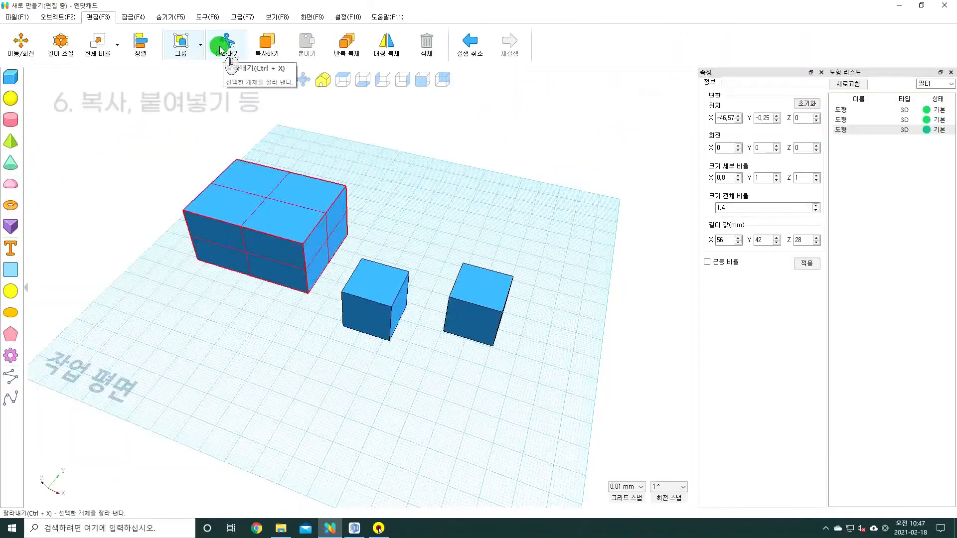
# Cut and paste back the large 56 x 42 x 28 mm box, and delete the two small boxes
pyautogui.click(226, 43)
pyautogui.click(307, 50)
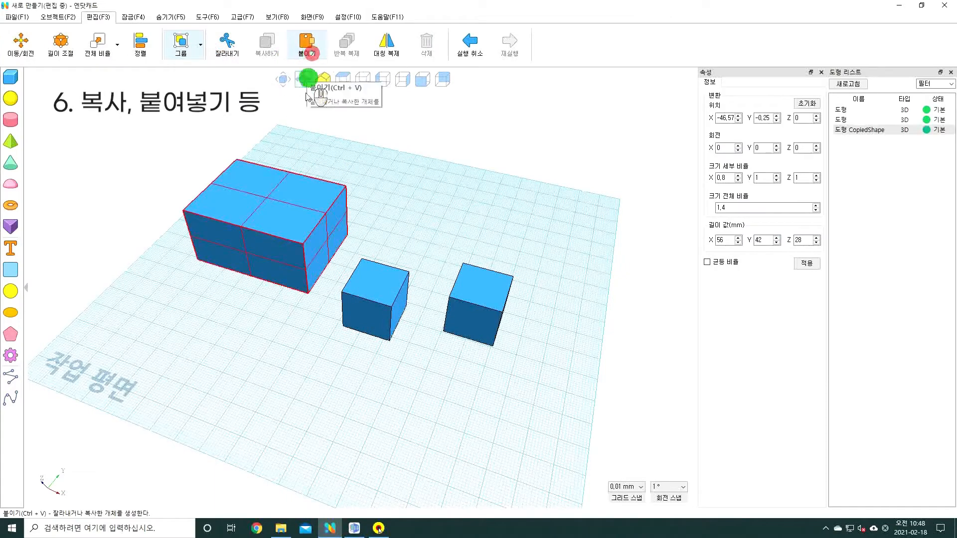
pyautogui.moveTo(295, 324); pyautogui.dragTo(364, 312, button='right')
pyautogui.moveTo(491, 337); pyautogui.dragTo(365, 134)
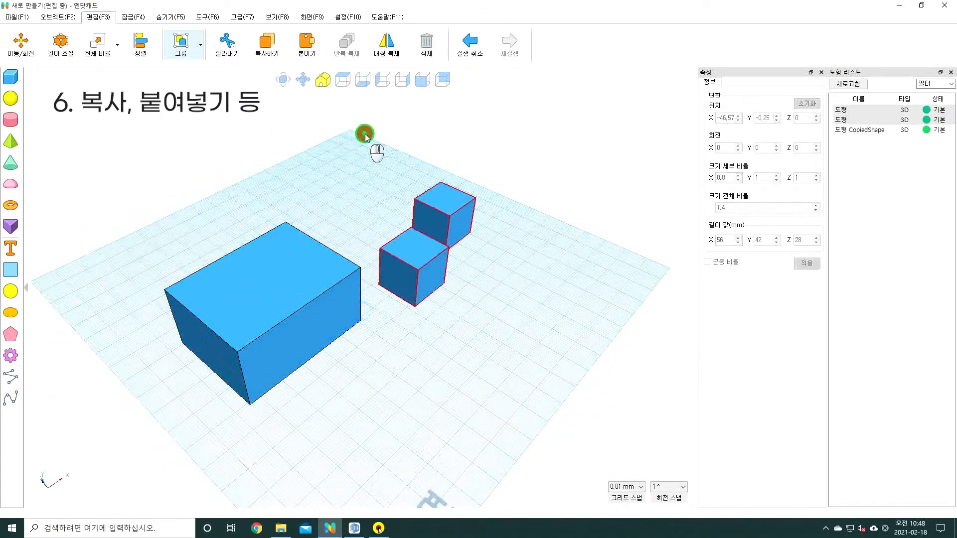
pyautogui.press('Delete')
# Copy and paste the remaining large box and move the copy away from the original
pyautogui.click(298, 254)
pyautogui.click(276, 52)
pyautogui.click(306, 44)
pyautogui.moveTo(295, 295); pyautogui.dragTo(390, 205)
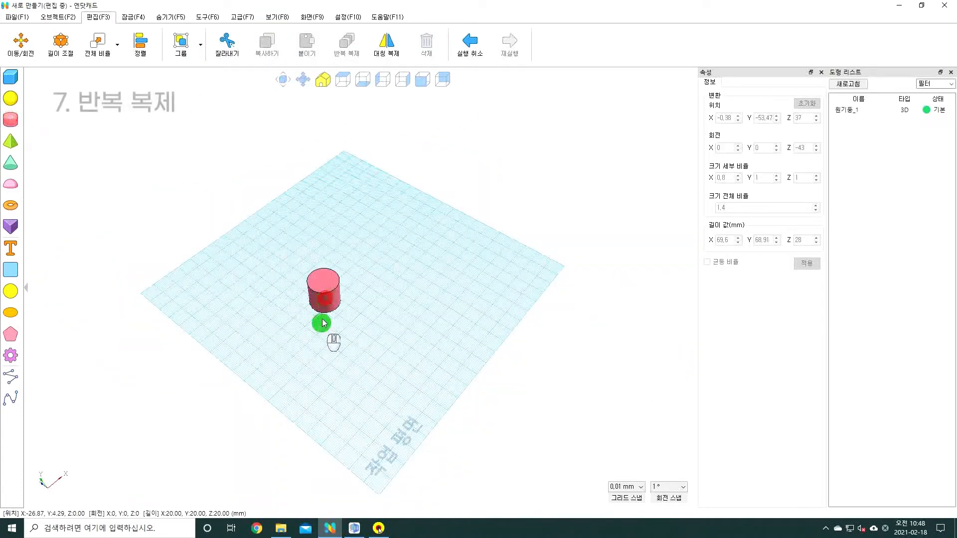
# Repeat-duplicate the cylinder, placing the first copy at about X 7.04, Y -26.08, Z 12.62 and repeating the same offset
pyautogui.scroll(3, 320, 325)
pyautogui.click(345, 44)
pyautogui.moveTo(308, 240); pyautogui.dragTo(394, 254)
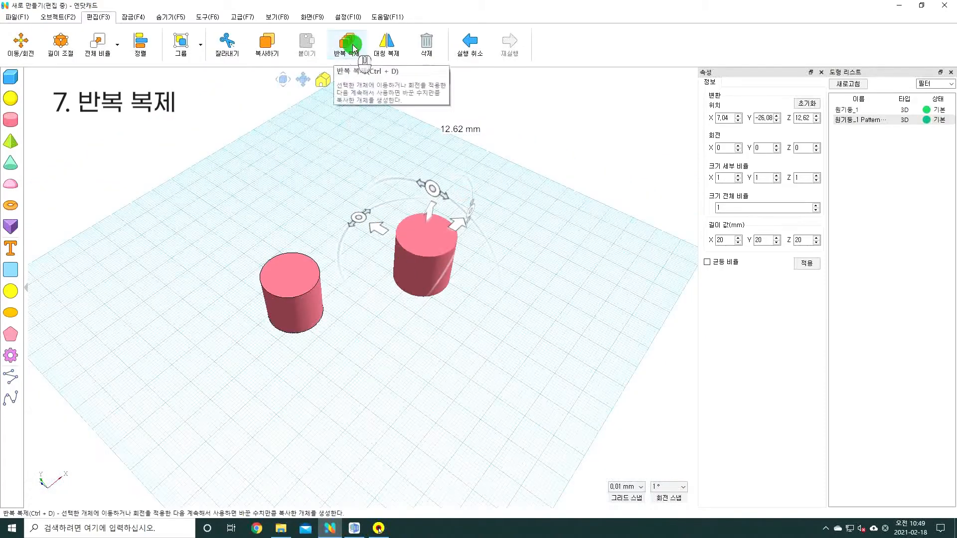
pyautogui.click(353, 46)
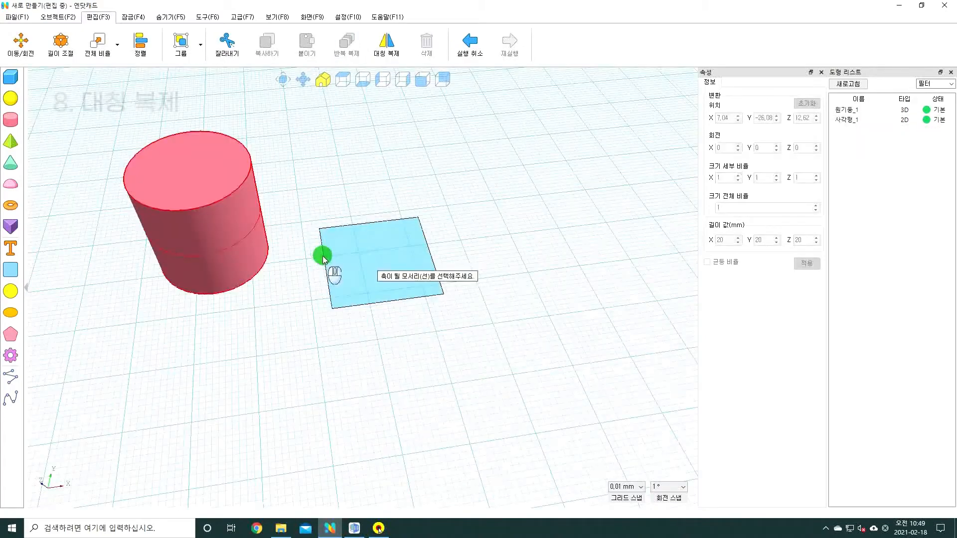
# Mirror-copy the cylinder about the rectangle edge nearest to it
pyautogui.click(323, 257)
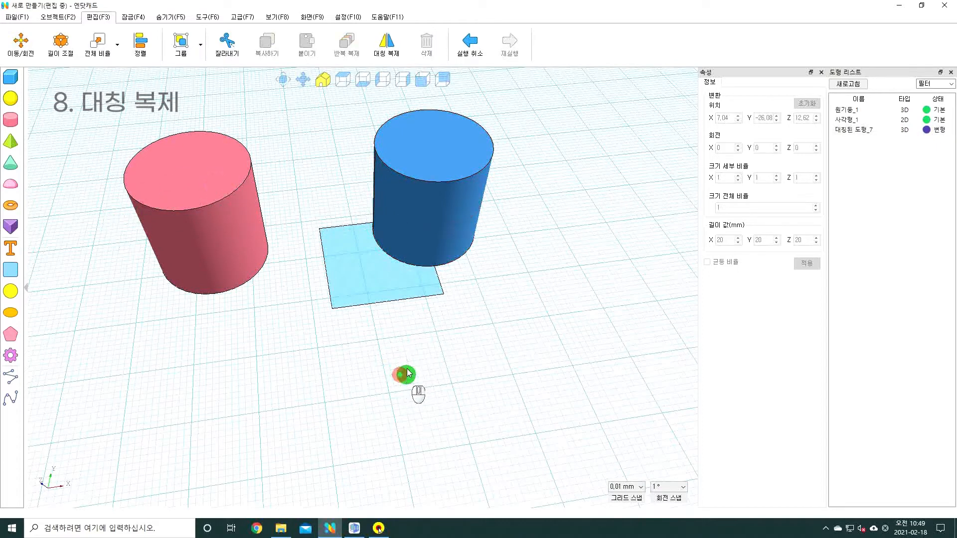
# Place a box, a sphere, a cylinder, a rectangle and a pentagon spread out on the work plane
pyautogui.click(132, 17)
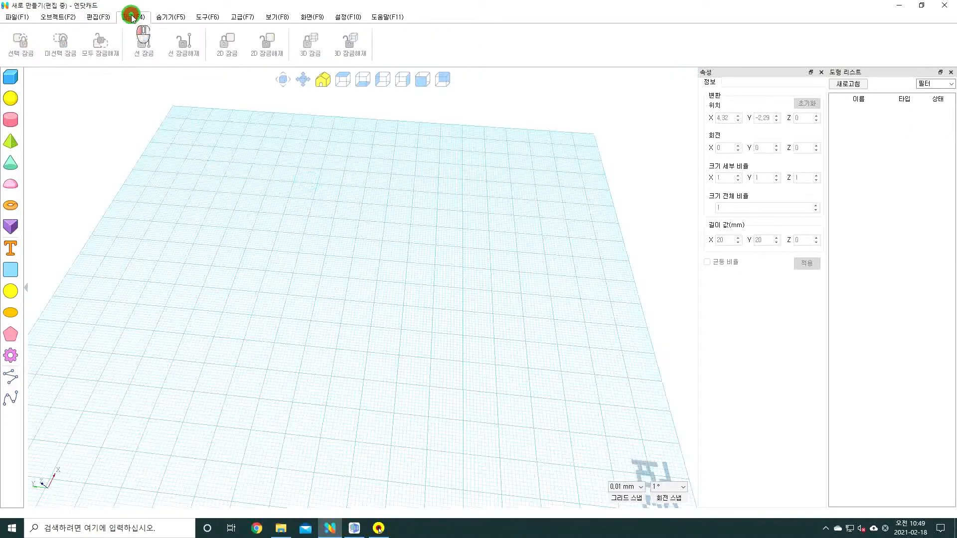
pyautogui.click(201, 245)
pyautogui.click(10, 98)
pyautogui.click(394, 353)
pyautogui.click(11, 119)
pyautogui.click(375, 254)
pyautogui.click(10, 269)
pyautogui.click(243, 339)
pyautogui.click(10, 334)
pyautogui.click(174, 431)
# Draw an open six-point polyline beside the pentagon, in front of the sphere
pyautogui.click(10, 377)
pyautogui.click(302, 376)
pyautogui.click(358, 394)
pyautogui.click(396, 462)
pyautogui.click(260, 492)
pyautogui.click(222, 454)
pyautogui.click(258, 409)
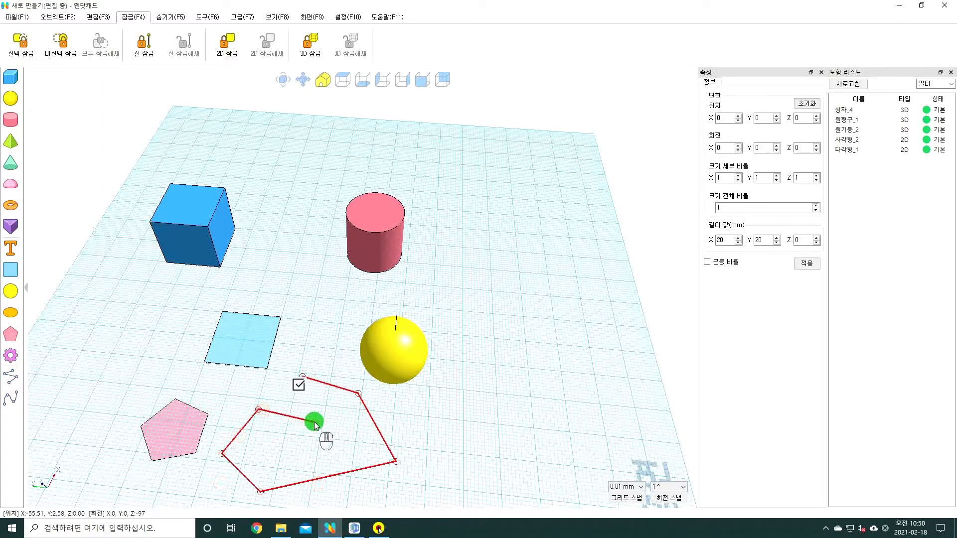
pyautogui.scroll(-3, 457, 382)
pyautogui.moveTo(201, 357); pyautogui.dragTo(245, 320, button='middle')
pyautogui.scroll(1, 338, 193)
# Lock only the box, and then release all locks
pyautogui.click(287, 185)
pyautogui.click(21, 45)
pyautogui.click(108, 51)
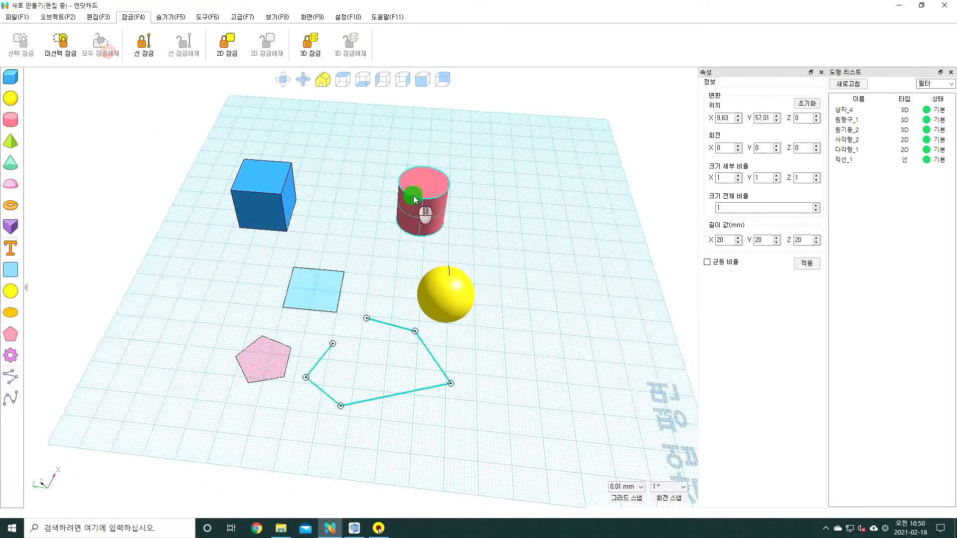
# Lock every shape except the cylinder, test selecting the locked shapes, and unlock everything again
pyautogui.click(60, 42)
pyautogui.click(269, 123)
pyautogui.click(443, 413)
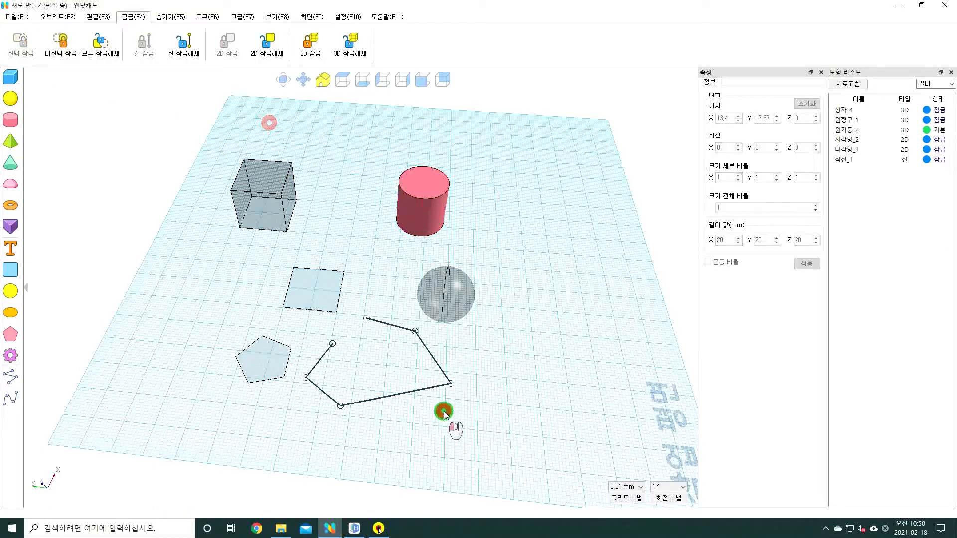
pyautogui.click(98, 43)
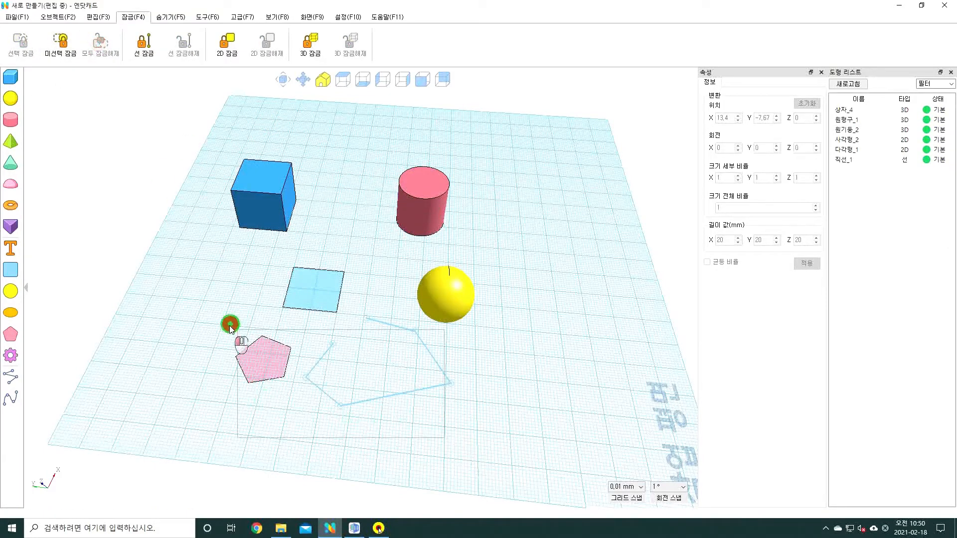
# Lock the polyline and the 2D shapes, leaving the solids unlocked
pyautogui.click(146, 42)
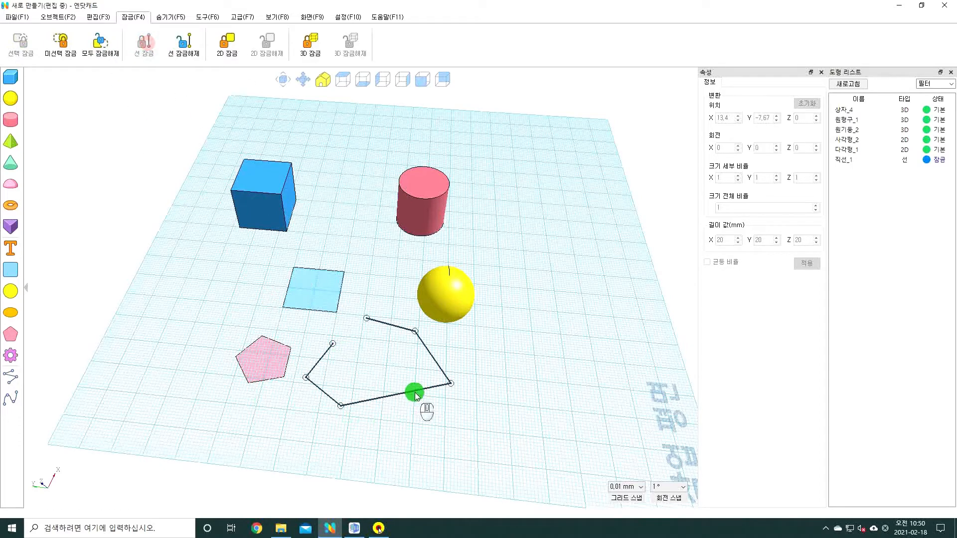
pyautogui.click(227, 43)
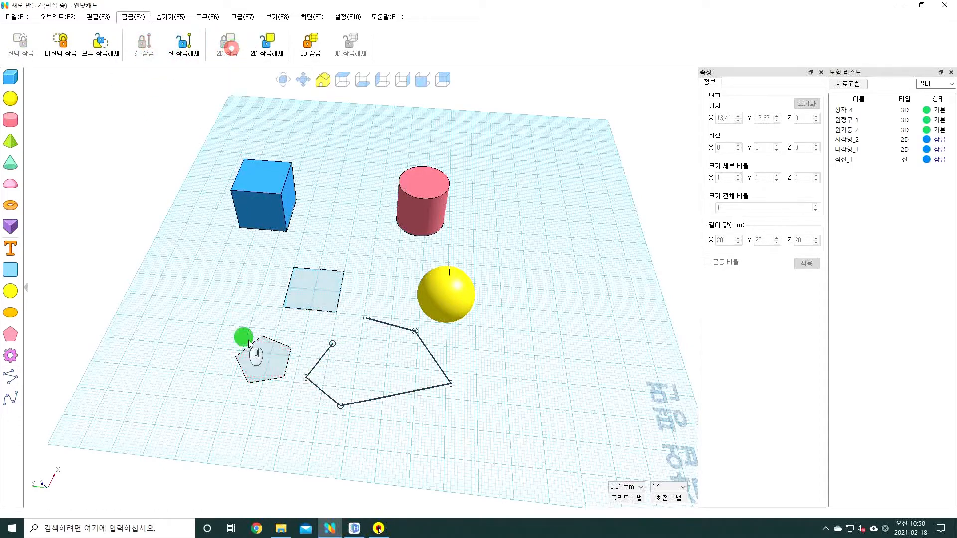
# Hide the selected box, and then show all shapes again
pyautogui.click(169, 17)
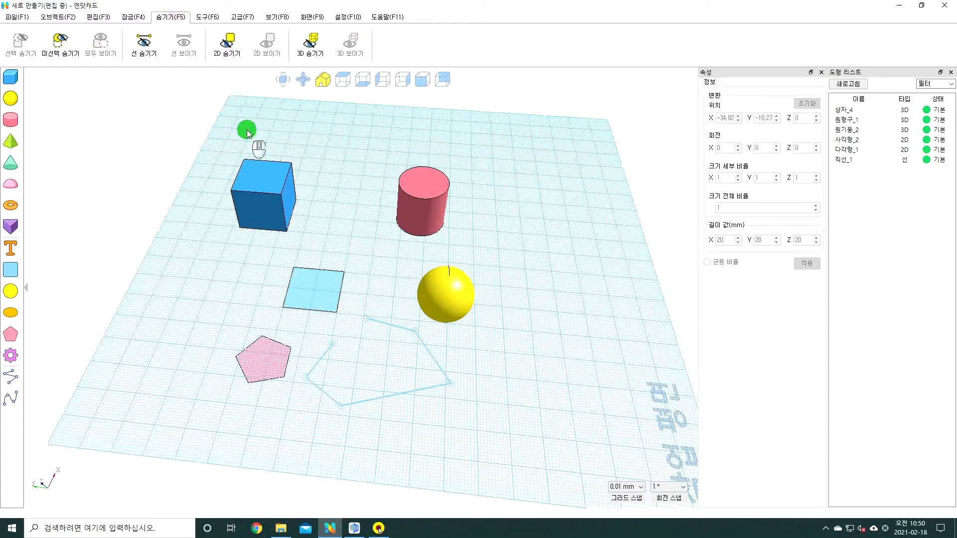
pyautogui.click(279, 185)
pyautogui.click(15, 44)
pyautogui.click(319, 243)
pyautogui.click(85, 41)
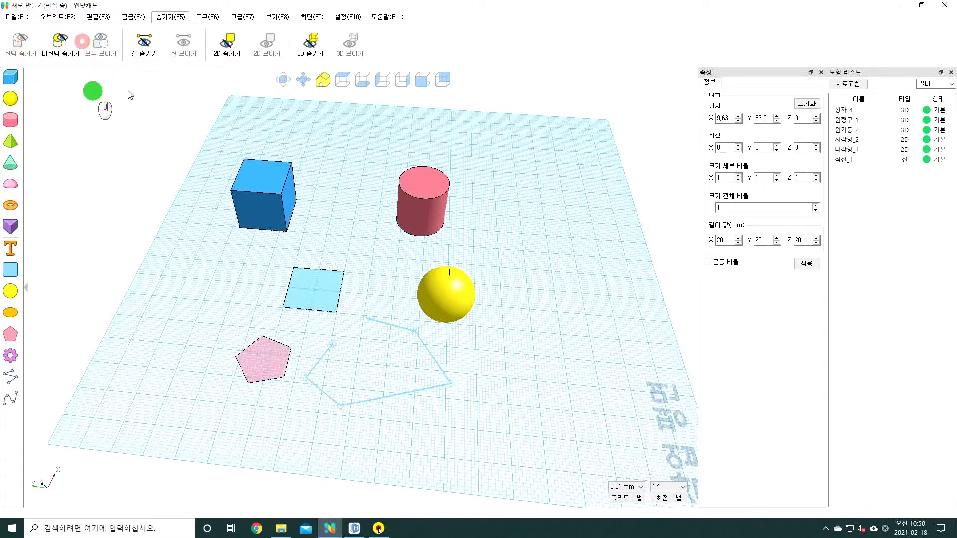
# Hide every shape except the cylinder
pyautogui.click(392, 216)
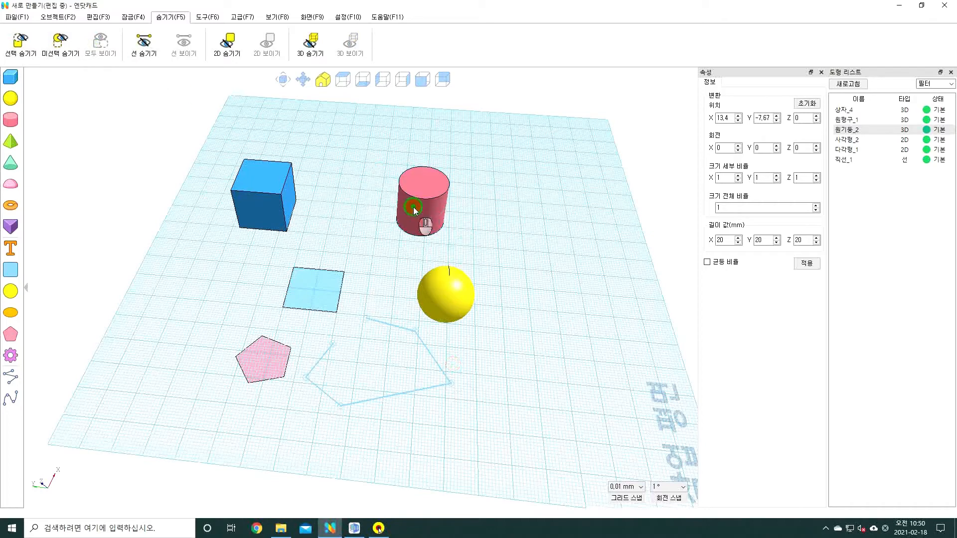
pyautogui.click(70, 50)
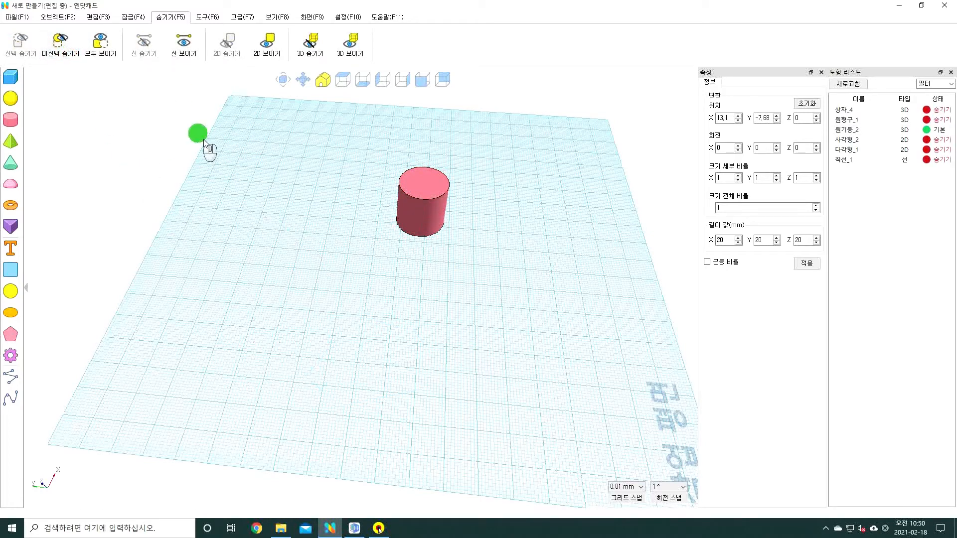
# Show all shapes again, and then hide the lines, the 2D shapes and the 3D shapes in turn
pyautogui.click(106, 47)
pyautogui.click(141, 48)
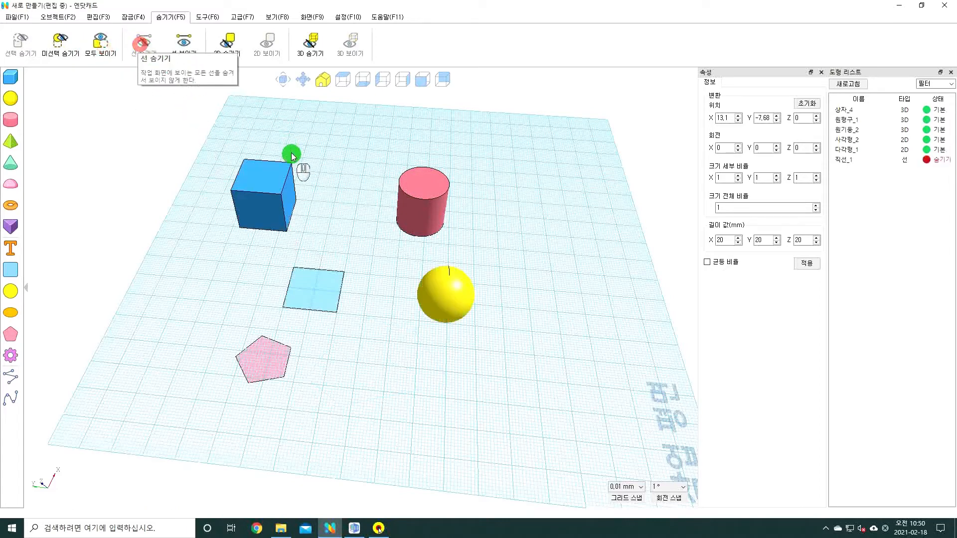
pyautogui.click(227, 43)
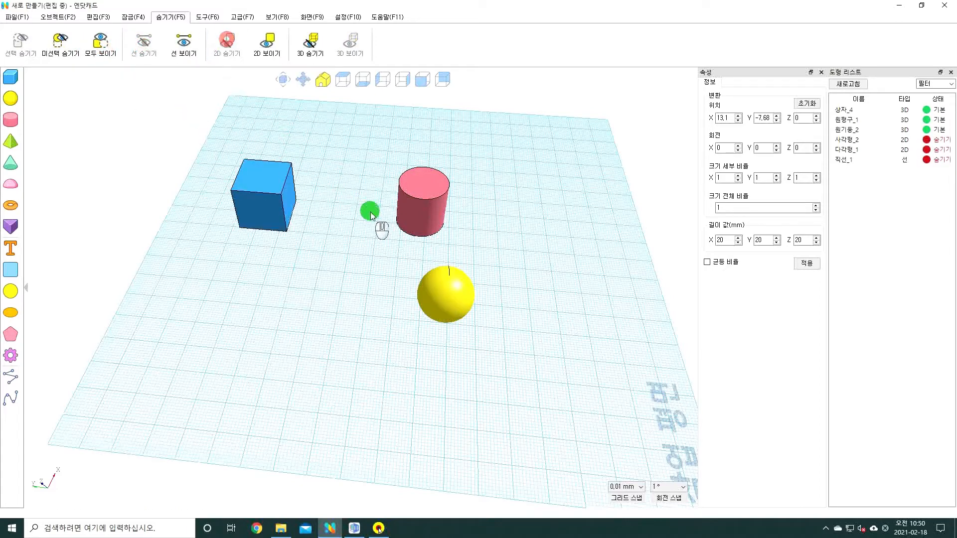
pyautogui.click(311, 42)
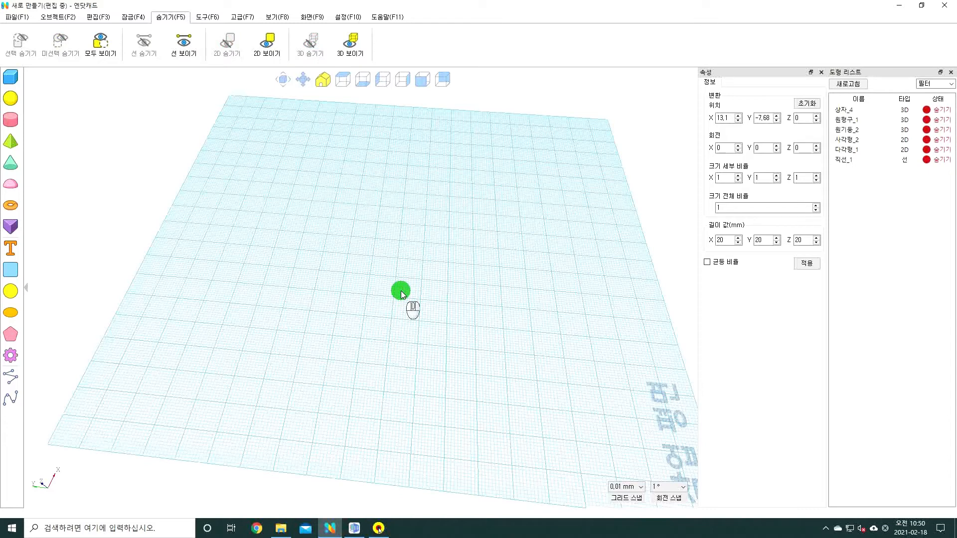
# Place the work plane on the blue box's top face, and then relocate it using the box's side
pyautogui.click(203, 17)
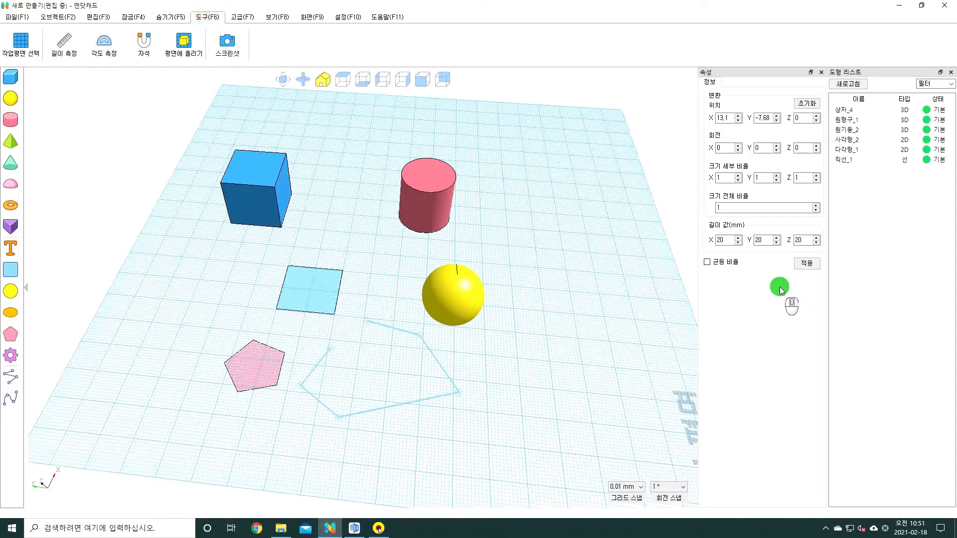
pyautogui.click(21, 42)
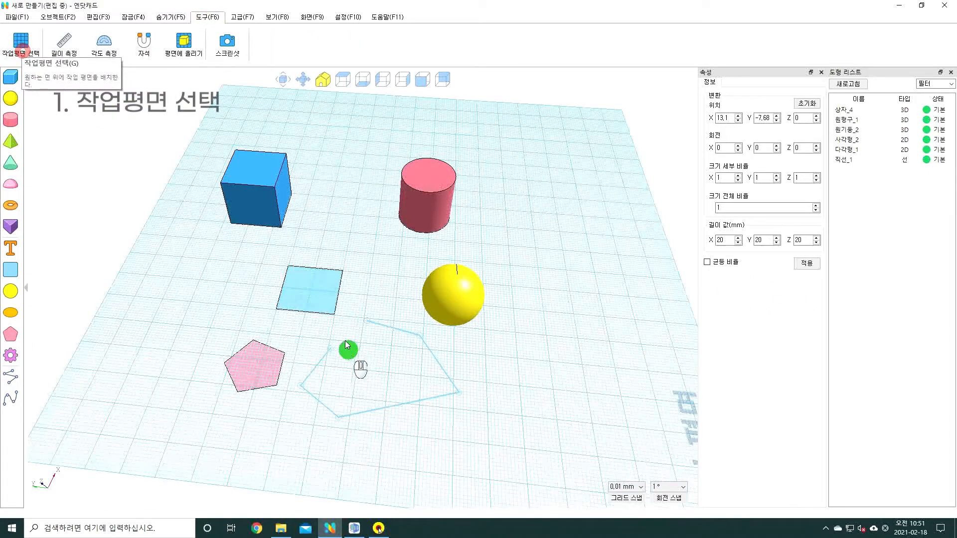
pyautogui.click(258, 171)
pyautogui.click(31, 40)
pyautogui.click(285, 193)
pyautogui.moveTo(356, 280); pyautogui.dragTo(374, 104, button='right')
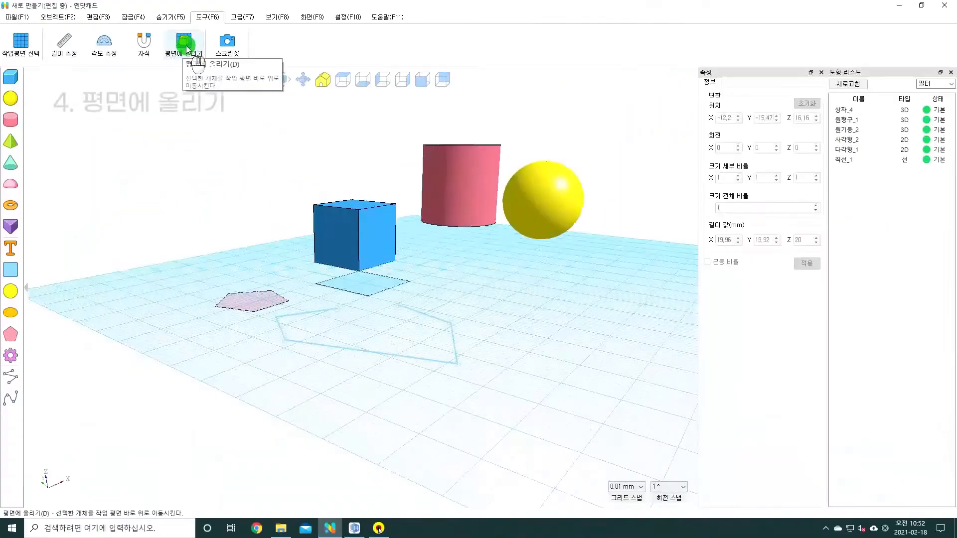
# Drop the floating sphere straight down onto the work plane
pyautogui.click(184, 42)
pyautogui.click(488, 211)
pyautogui.click(539, 216)
pyautogui.click(347, 465)
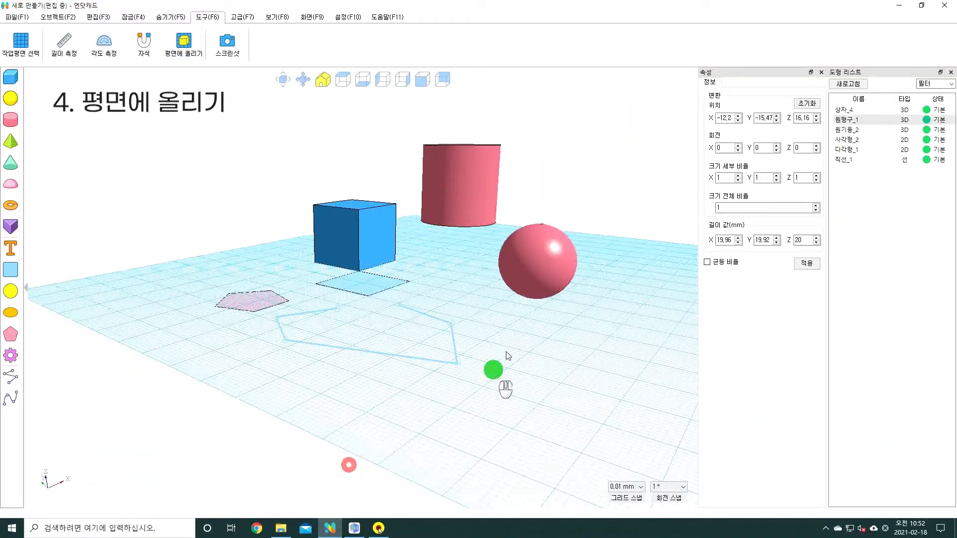
pyautogui.click(184, 41)
pyautogui.click(419, 320)
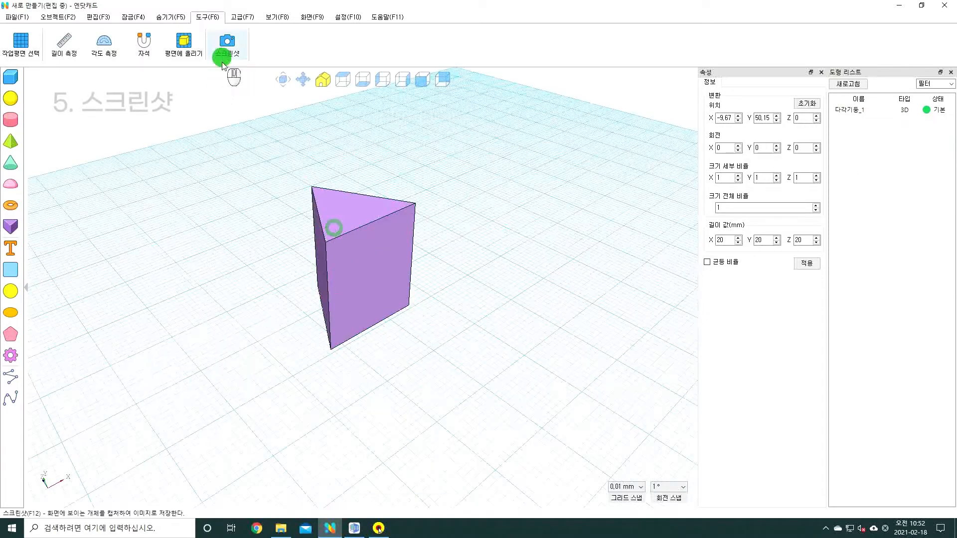
# Save a screenshot of the triangular prism without the work plane and grid as a.png, and view the saved image
pyautogui.click(225, 44)
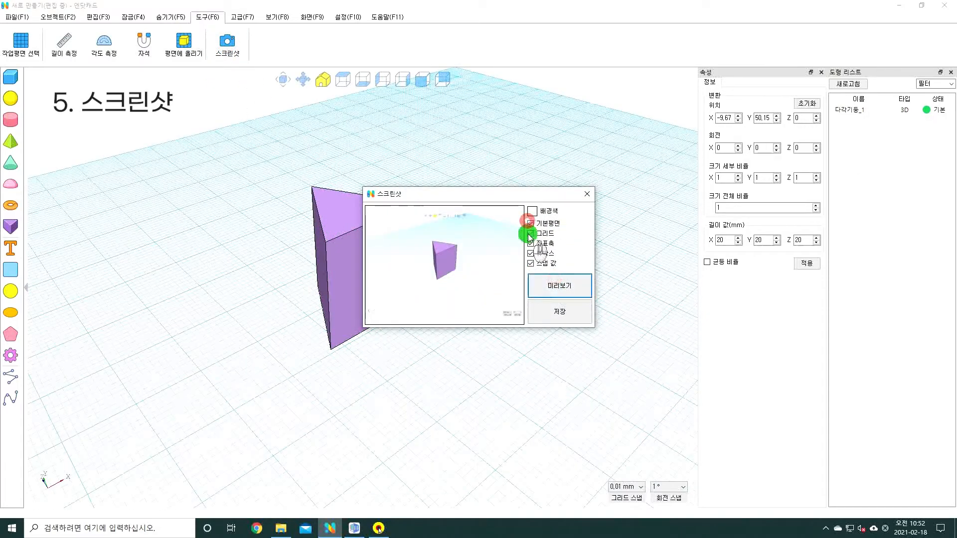
pyautogui.click(560, 312)
pyautogui.click(785, 458)
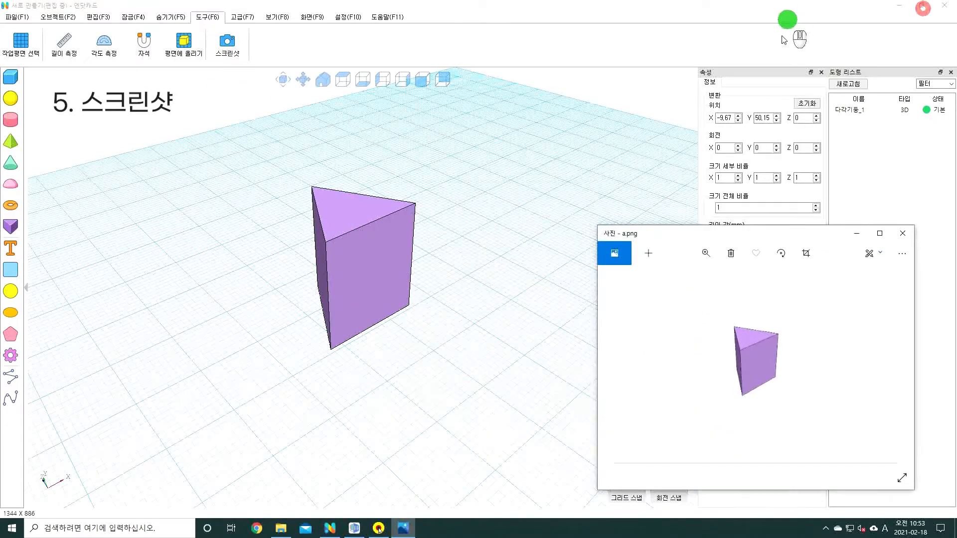
pyautogui.moveTo(700, 233); pyautogui.dragTo(164, 94)
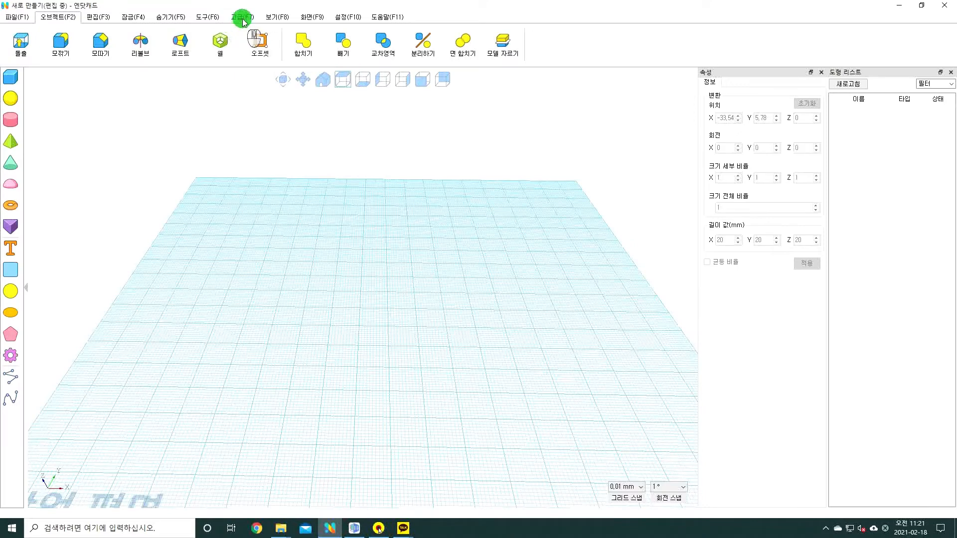
# Add the text N.DOT on the work plane
pyautogui.click(242, 17)
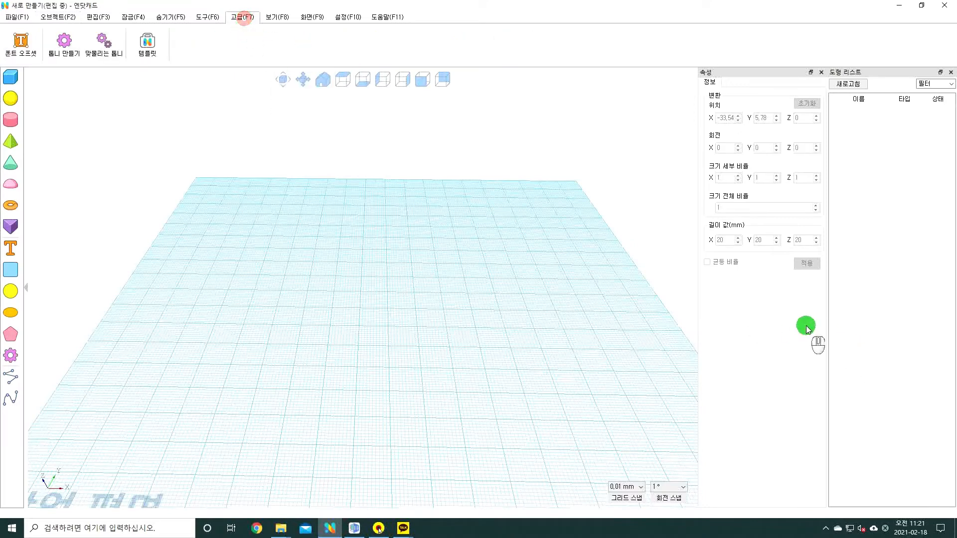
pyautogui.click(11, 254)
pyautogui.click(433, 299)
pyautogui.write('N.DOt')
pyautogui.press('Return')
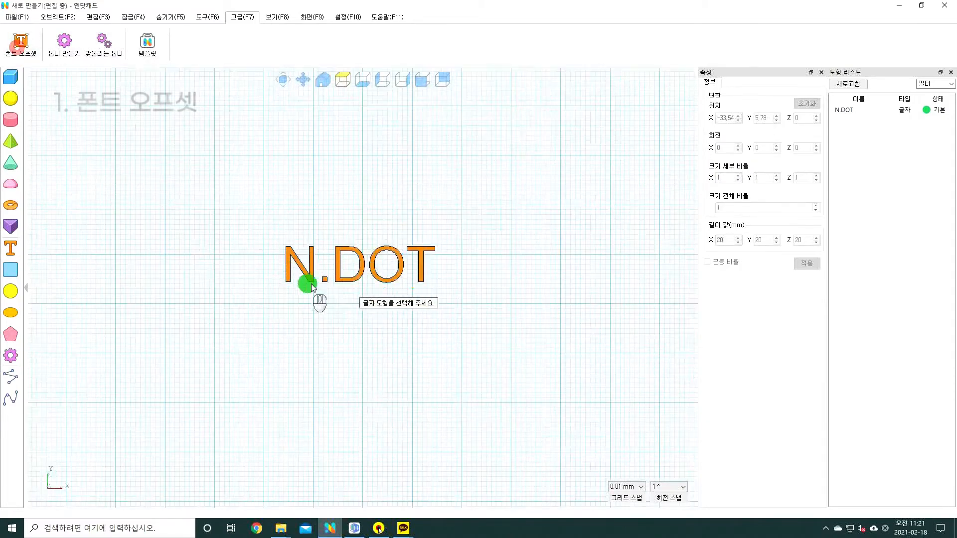
# Apply a font offset of 1.2 around the N.DOT text
pyautogui.click(311, 283)
pyautogui.moveTo(321, 462); pyautogui.dragTo(322, 471)
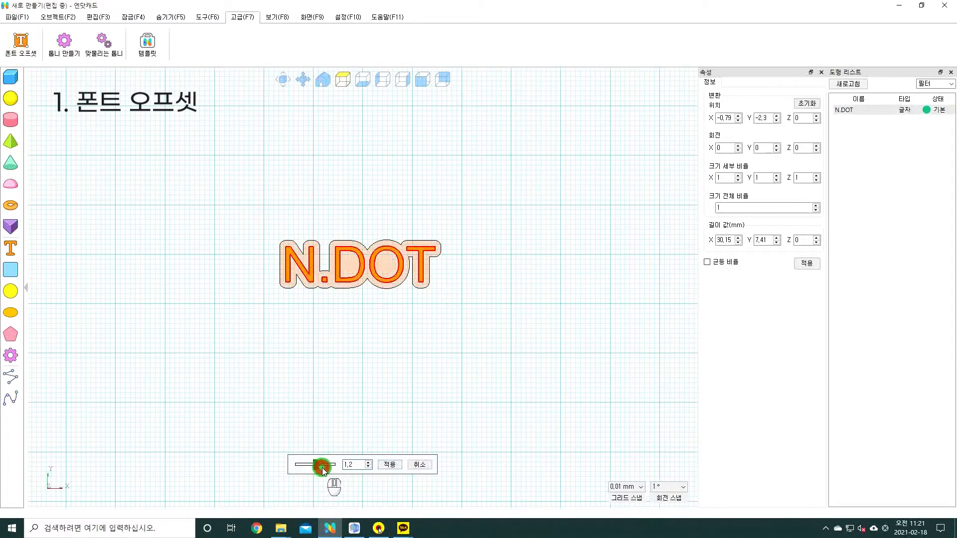
pyautogui.click(394, 465)
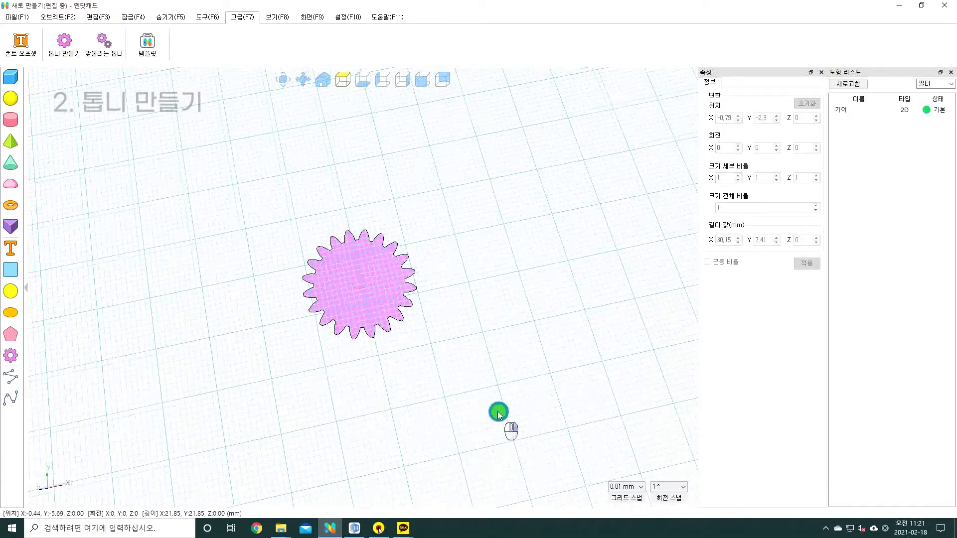
# Create a larger meshing gear for the 20-tooth gear at double speed, with diameter 40 and 40 teeth
pyautogui.click(107, 47)
pyautogui.click(390, 295)
pyautogui.click(528, 288)
pyautogui.click(441, 308)
# Start another meshing gear for the small gear and enter a speed multiplier of 1
pyautogui.click(381, 284)
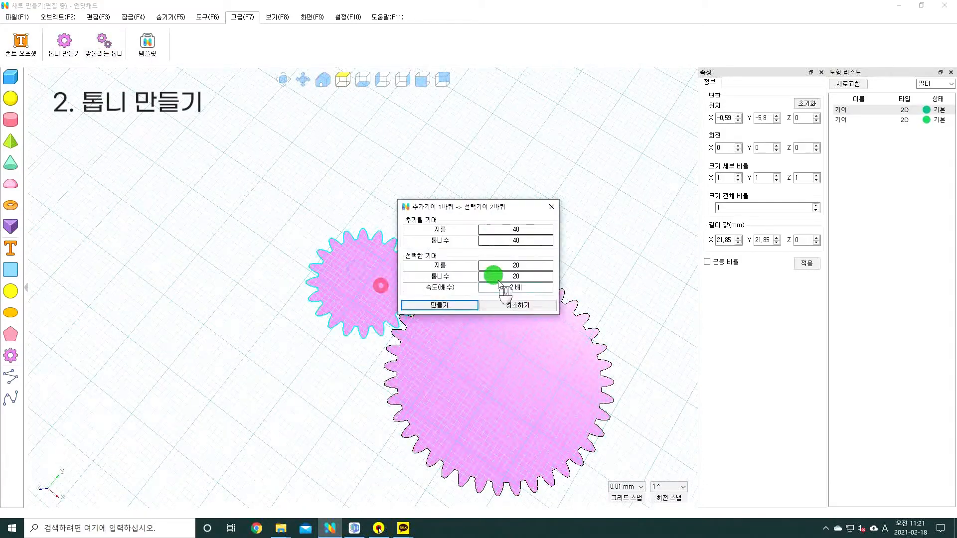
pyautogui.click(516, 288)
pyautogui.write('1')
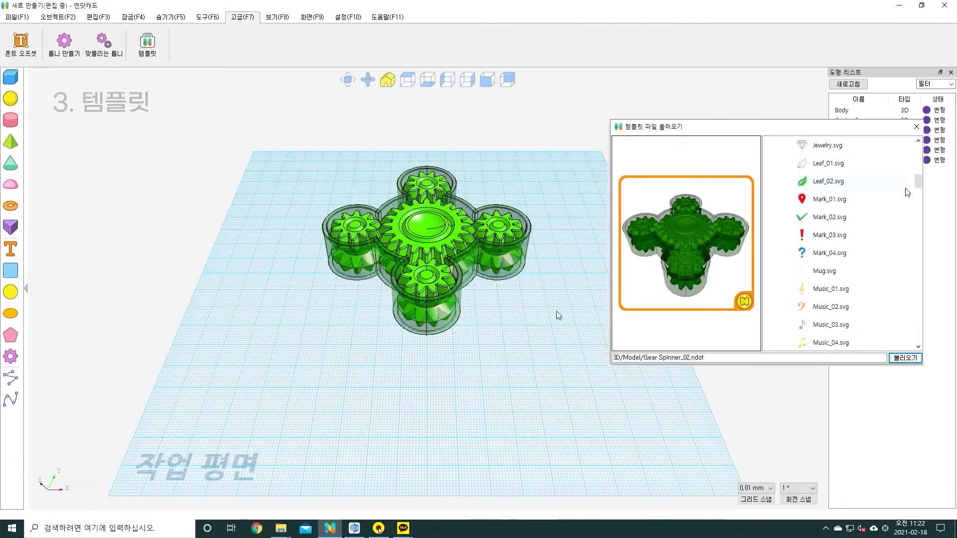
# Browse the template library from the SVG icons through the 3D models to the brick parts, and inspect the loaded gear spinner
pyautogui.scroll(-10, 907, 196)
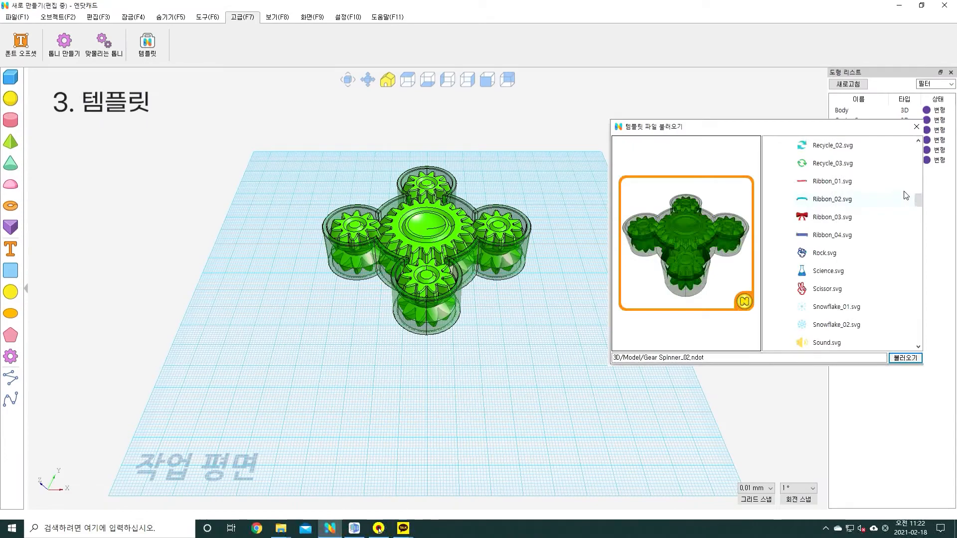
pyautogui.scroll(-6, 906, 195)
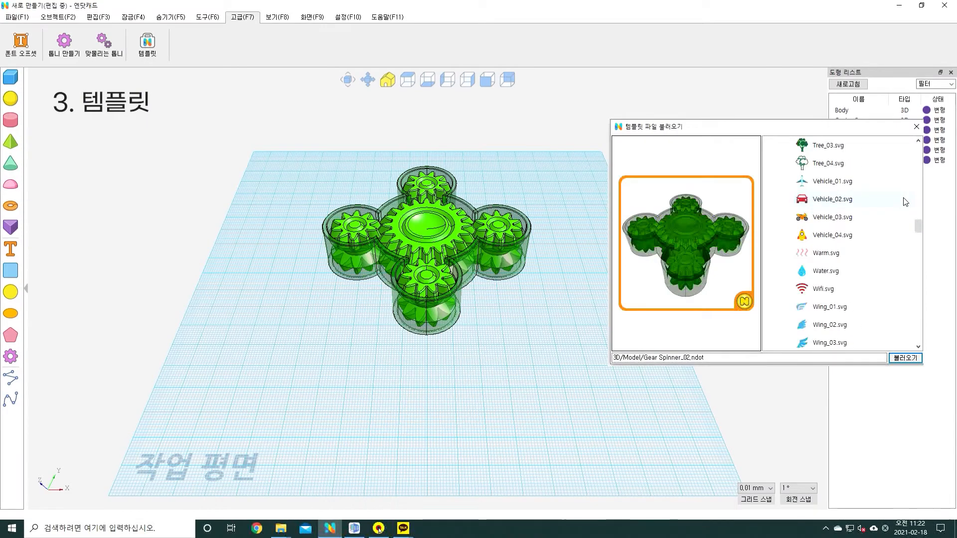
pyautogui.scroll(-8, 906, 201)
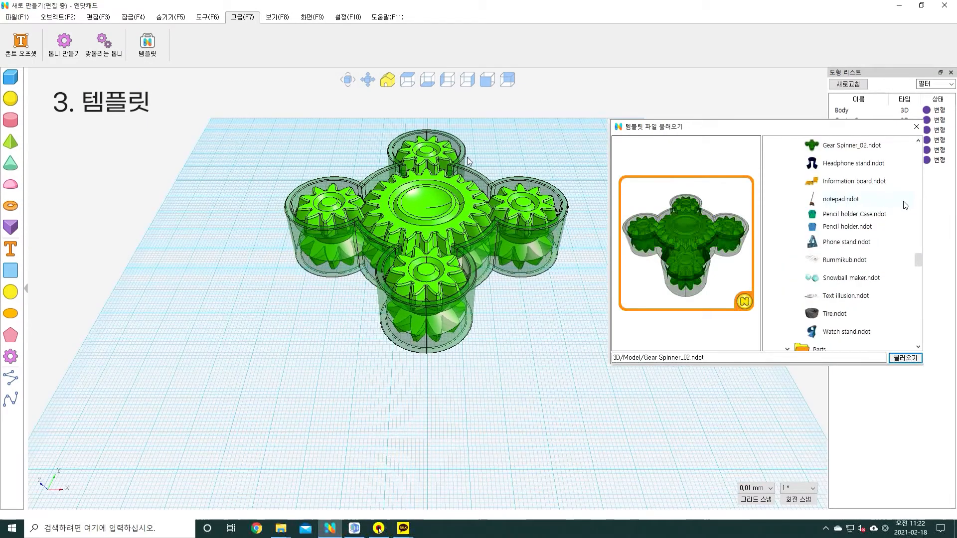
pyautogui.scroll(-10, 906, 205)
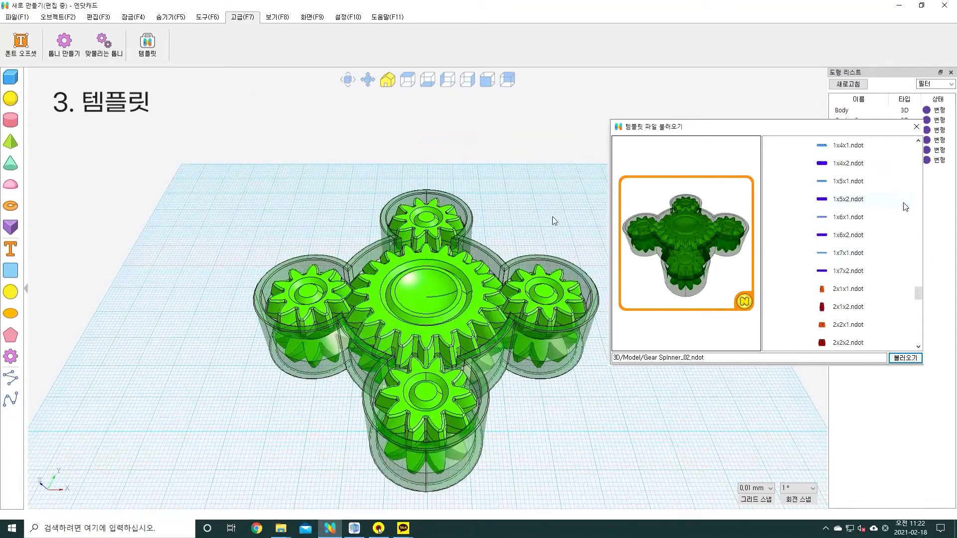
pyautogui.scroll(-2, 552, 217)
pyautogui.scroll(-10, 904, 203)
pyautogui.moveTo(477, 371); pyautogui.dragTo(499, 345, button='middle')
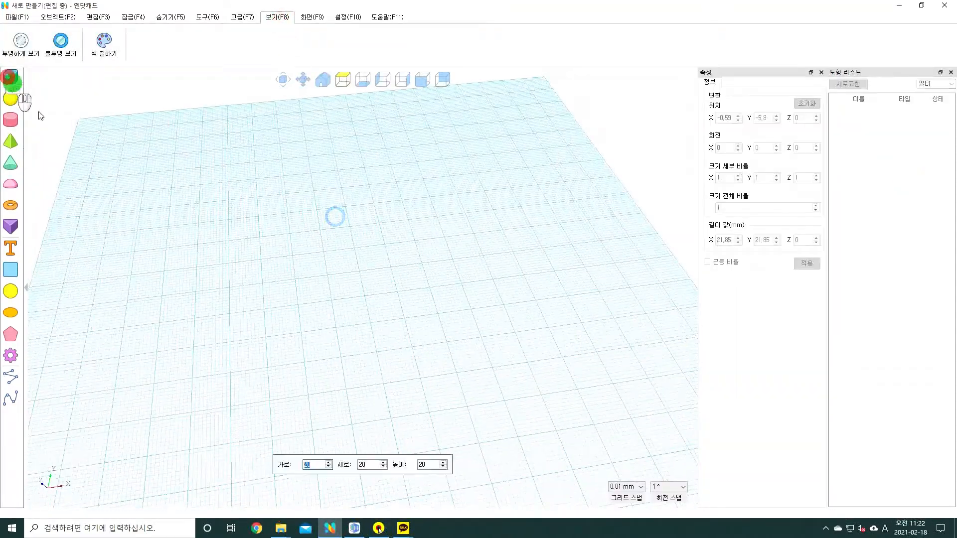
# Place three 20 × 20 × 20 mm boxes side by side on the work plane
pyautogui.click(8, 78)
pyautogui.click(7, 78)
pyautogui.click(434, 314)
pyautogui.moveTo(606, 360); pyautogui.dragTo(525, 315, button='right')
pyautogui.click(15, 77)
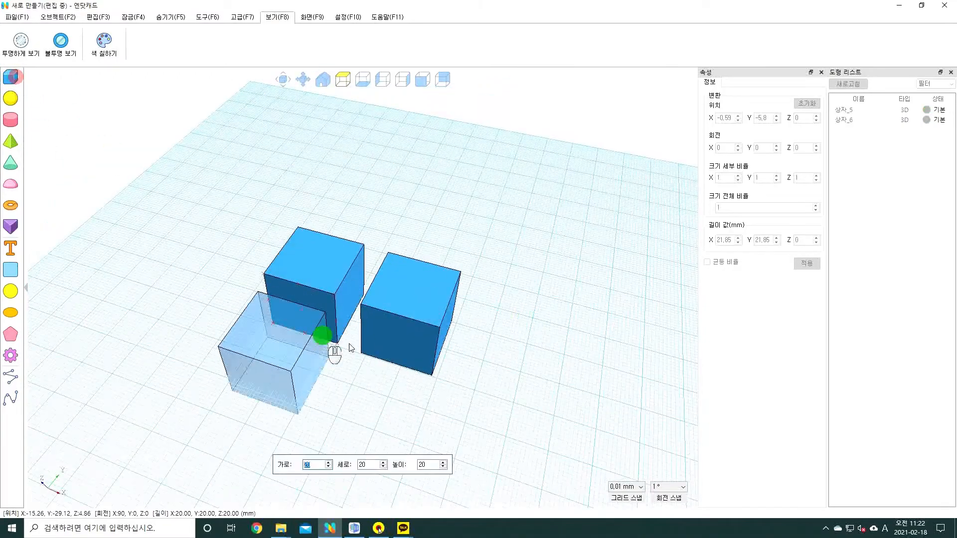
pyautogui.click(491, 363)
pyautogui.moveTo(475, 394); pyautogui.dragTo(511, 373, button='right')
# Make the leftmost box transparent, and set the other two boxes to opaque display
pyautogui.click(315, 290)
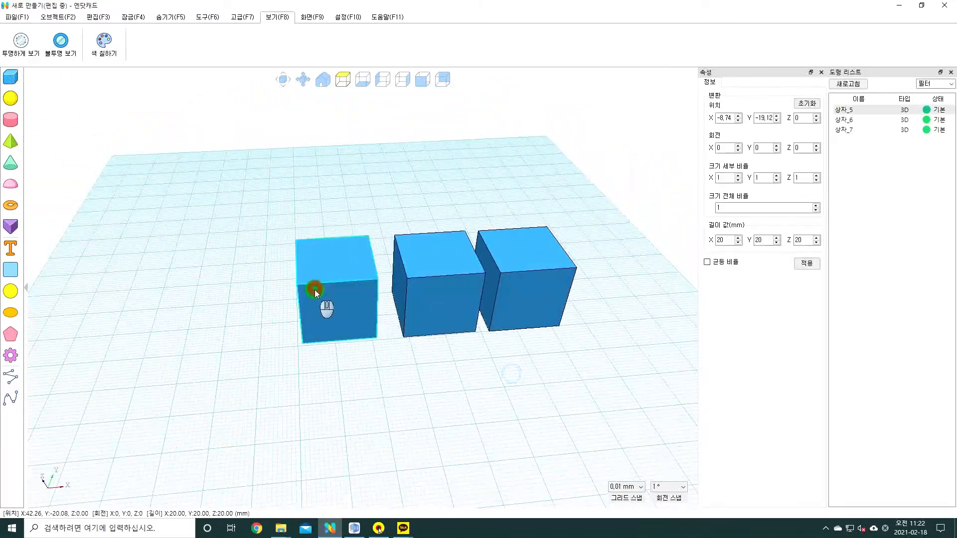
pyautogui.click(15, 43)
pyautogui.scroll(3, 397, 318)
pyautogui.moveTo(447, 298); pyautogui.dragTo(300, 235)
pyautogui.click(408, 331)
pyautogui.moveTo(408, 331); pyautogui.dragTo(385, 349, button='right')
pyautogui.moveTo(334, 262); pyautogui.dragTo(453, 291)
pyautogui.click(60, 43)
pyautogui.moveTo(590, 391); pyautogui.dragTo(512, 334, button='middle')
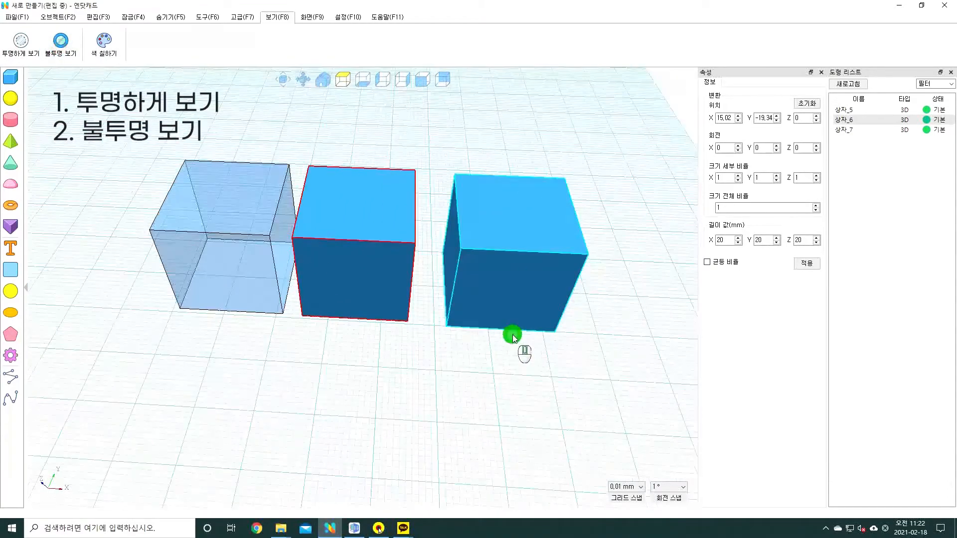
# Select one of the boxes and paint it in another colour
pyautogui.click(449, 365)
pyautogui.moveTo(471, 279); pyautogui.dragTo(449, 260, button='right')
pyautogui.click(457, 260)
pyautogui.click(103, 41)
pyautogui.click(451, 217)
pyautogui.click(551, 354)
# Select all three boxes and delete them
pyautogui.scroll(4, 466, 305)
pyautogui.moveTo(441, 306); pyautogui.dragTo(424, 322, button='right')
pyautogui.moveTo(658, 388); pyautogui.dragTo(89, 115)
pyautogui.press('Delete')
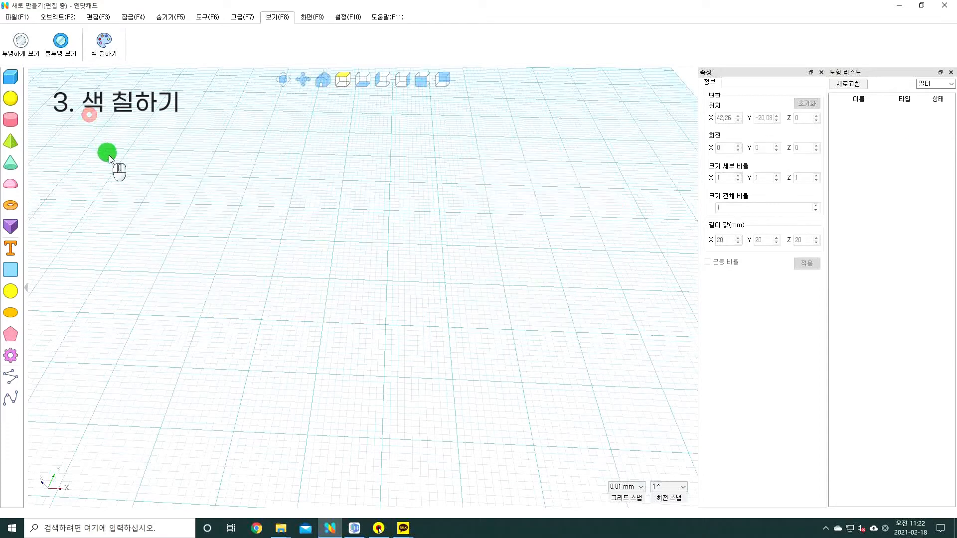
# Turn the Properties and Shape List displays off, and then turn both back on
pyautogui.click(313, 18)
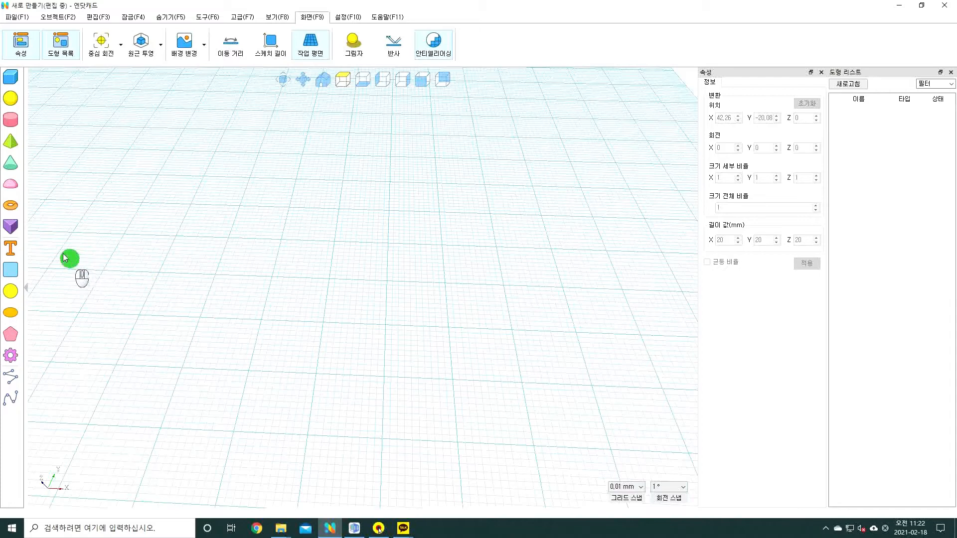
pyautogui.click(59, 53)
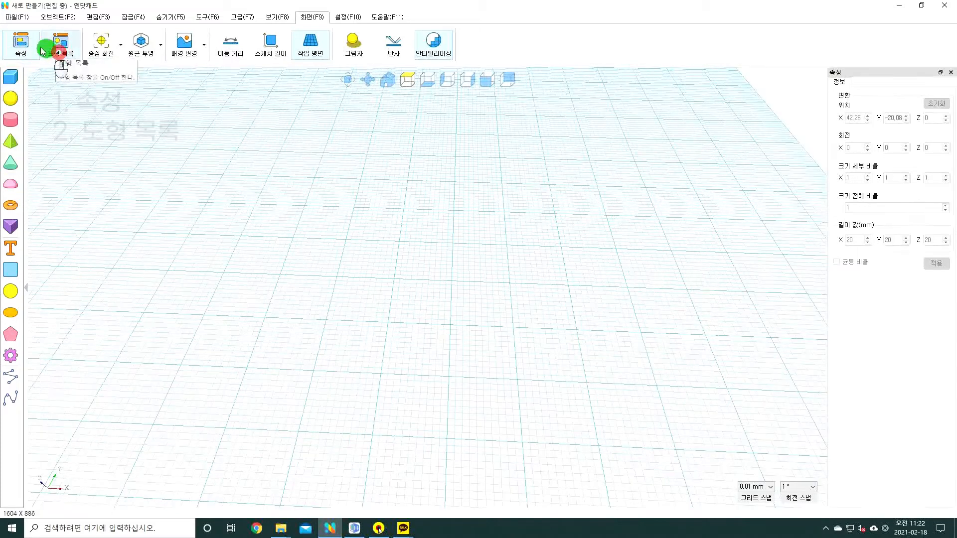
pyautogui.click(21, 44)
pyautogui.click(21, 44)
pyautogui.click(53, 42)
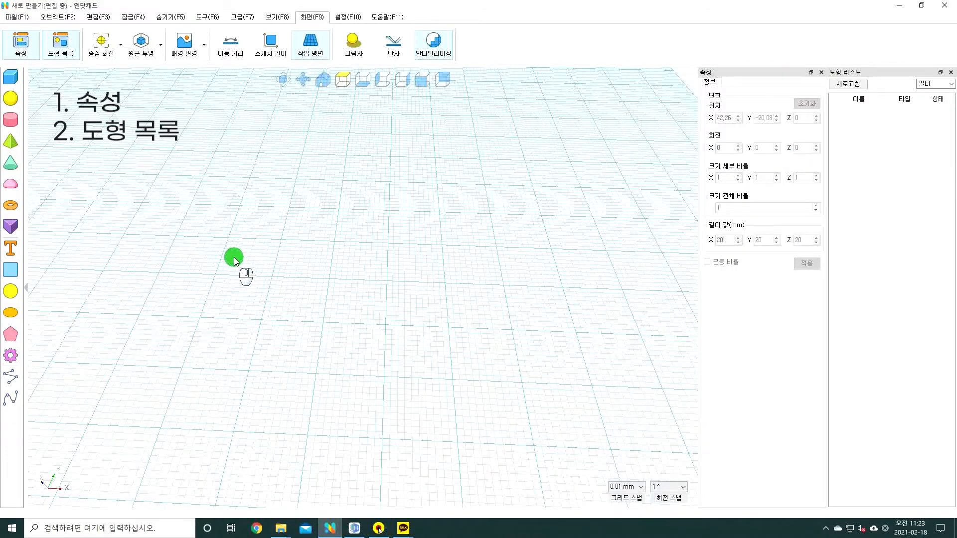
# Choose the first view rotation centre option, place a 20 mm box on the work plane, and test orbiting around it
pyautogui.click(121, 50)
pyautogui.click(122, 65)
pyautogui.moveTo(278, 190); pyautogui.dragTo(277, 233, button='right')
pyautogui.click(9, 75)
pyautogui.click(379, 283)
pyautogui.moveTo(299, 304); pyautogui.dragTo(331, 272, button='right')
# Switch to another view rotation centre option, test orbiting, and return to the home view
pyautogui.click(121, 54)
pyautogui.click(122, 89)
pyautogui.click(322, 79)
pyautogui.moveTo(364, 339); pyautogui.dragTo(466, 360, button='right')
pyautogui.click(325, 79)
# Load an image file as the background of the work plane and check it from another angle
pyautogui.click(185, 47)
pyautogui.click(593, 228)
pyautogui.click(457, 355)
pyautogui.click(745, 460)
pyautogui.click(451, 308)
pyautogui.moveTo(368, 260); pyautogui.dragTo(369, 316, button='right')
# Set the background image's size to 200, check it on the work plane, and then remove the background
pyautogui.click(185, 48)
pyautogui.doubleClick(507, 276)
pyautogui.write('200')
pyautogui.click(458, 308)
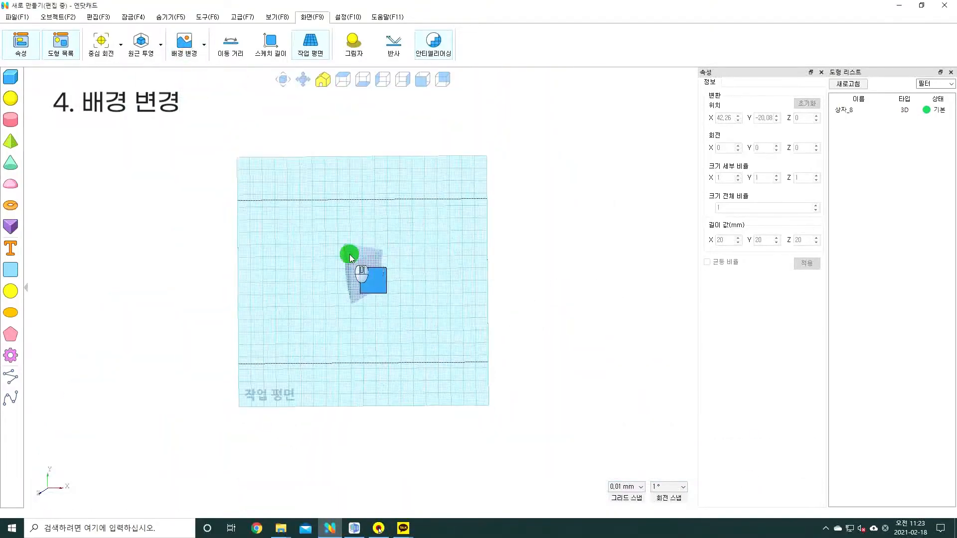
pyautogui.moveTo(351, 258); pyautogui.dragTo(315, 331, button='right')
pyautogui.click(204, 46)
pyautogui.click(206, 88)
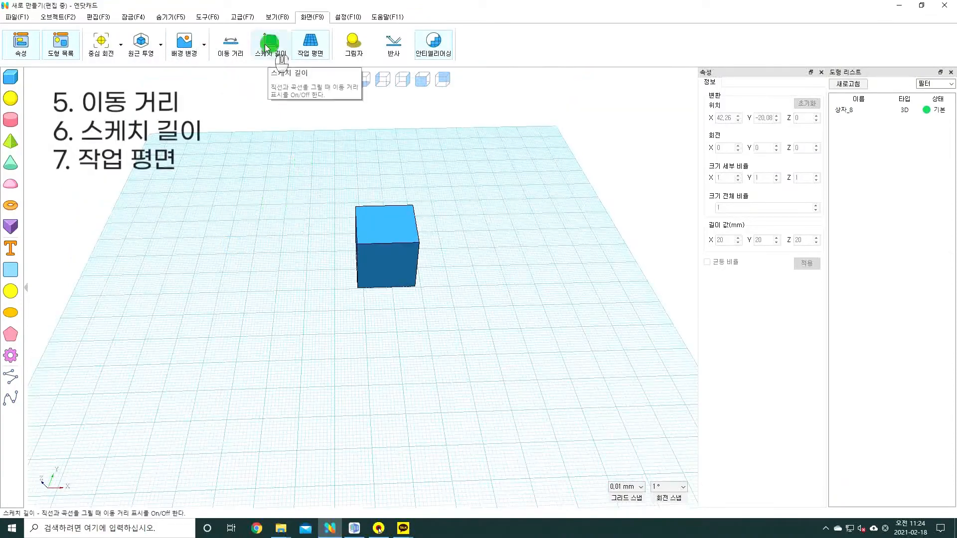
# Draw a straight line about 68 mm long in front of the box with the sketch length display on
pyautogui.click(11, 378)
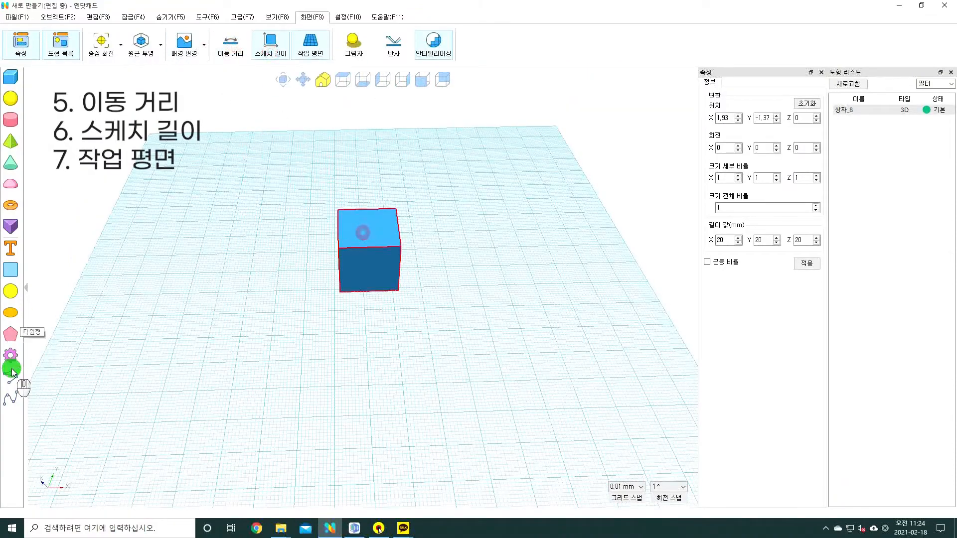
pyautogui.click(463, 333)
pyautogui.click(249, 333)
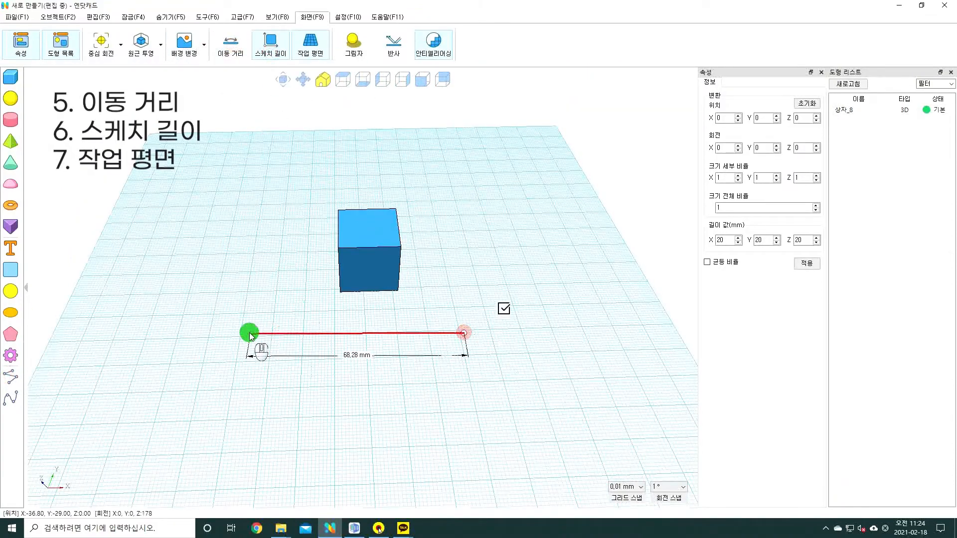
pyautogui.click(145, 305)
# Hide the work plane and turn on the shadow effect for the 3D models
pyautogui.click(309, 48)
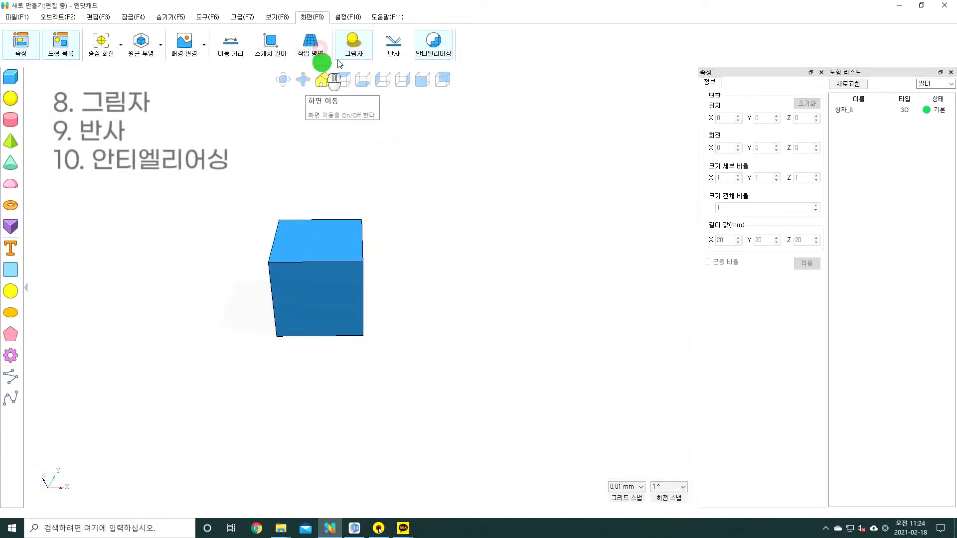
pyautogui.click(367, 48)
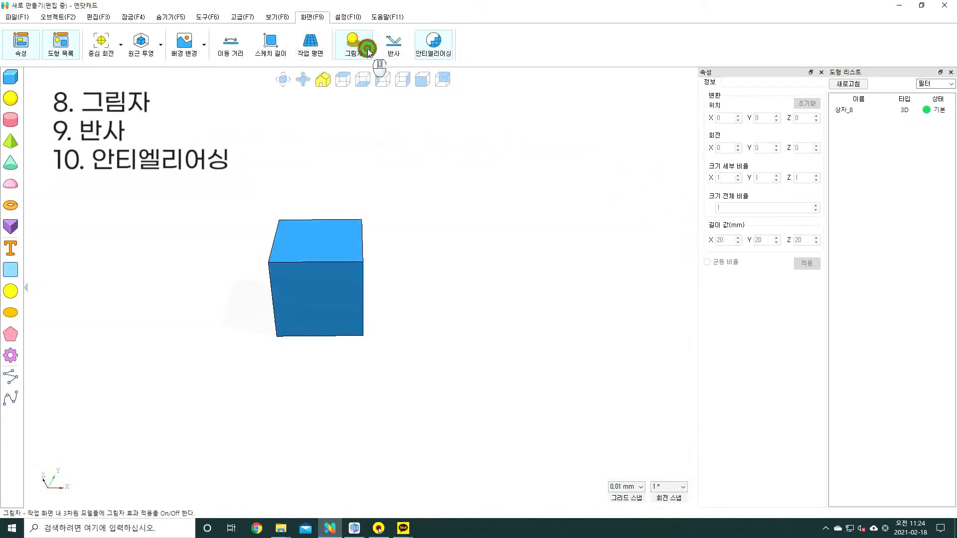
# Turn on the reflection effect, toggle anti-aliasing and the shadow effect, and check the box from different angles
pyautogui.click(400, 44)
pyautogui.moveTo(221, 303); pyautogui.dragTo(317, 297, button='middle')
pyautogui.click(440, 46)
pyautogui.click(363, 46)
pyautogui.moveTo(465, 138); pyautogui.dragTo(520, 94, button='right')
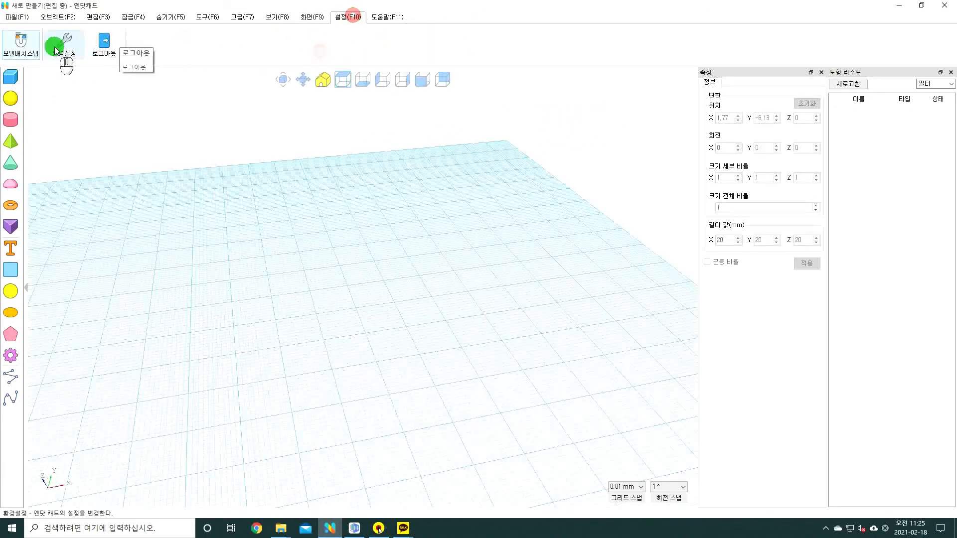
# In the environment settings, set the grid's thin line colour to green and thick line colour to yellow, and apply them
pyautogui.click(64, 42)
pyautogui.click(513, 237)
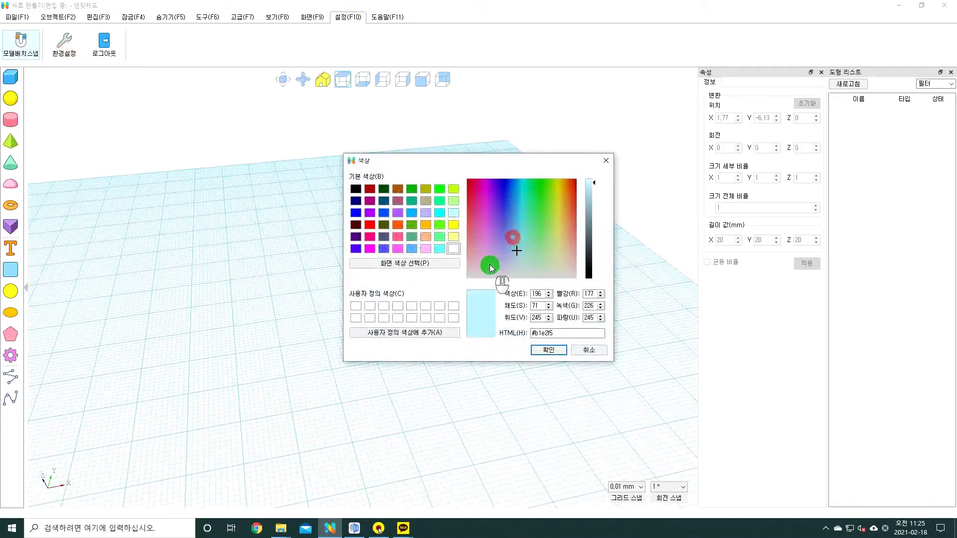
pyautogui.click(538, 188)
pyautogui.click(549, 349)
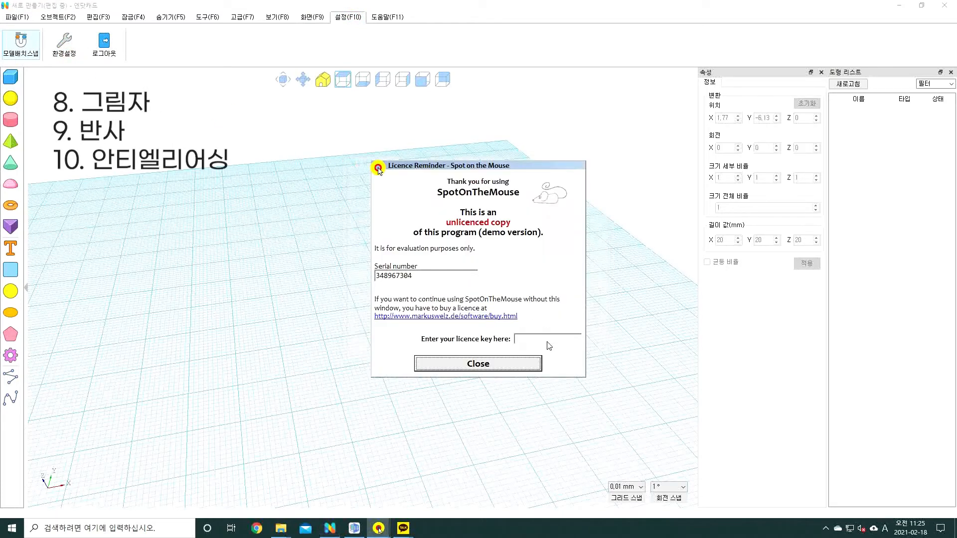
pyautogui.click(501, 365)
pyautogui.click(520, 247)
pyautogui.click(560, 189)
pyautogui.click(547, 350)
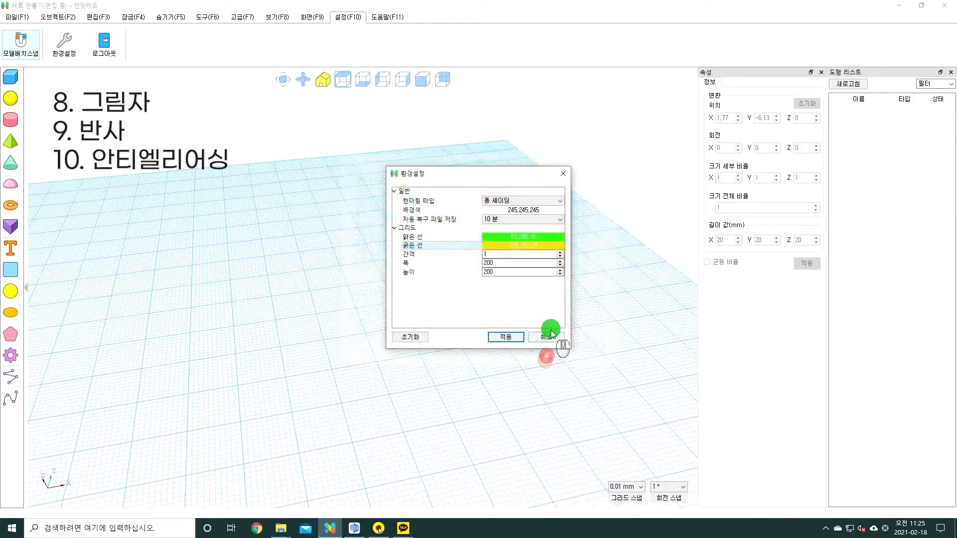
pyautogui.click(511, 339)
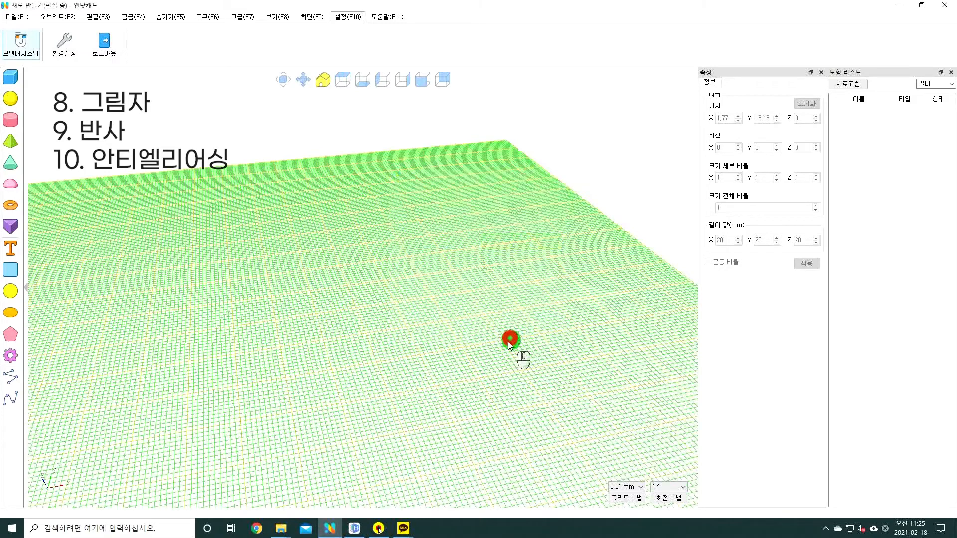
# Open the bug report form to view its fields, and close it without sending anything
pyautogui.click(389, 17)
pyautogui.click(103, 43)
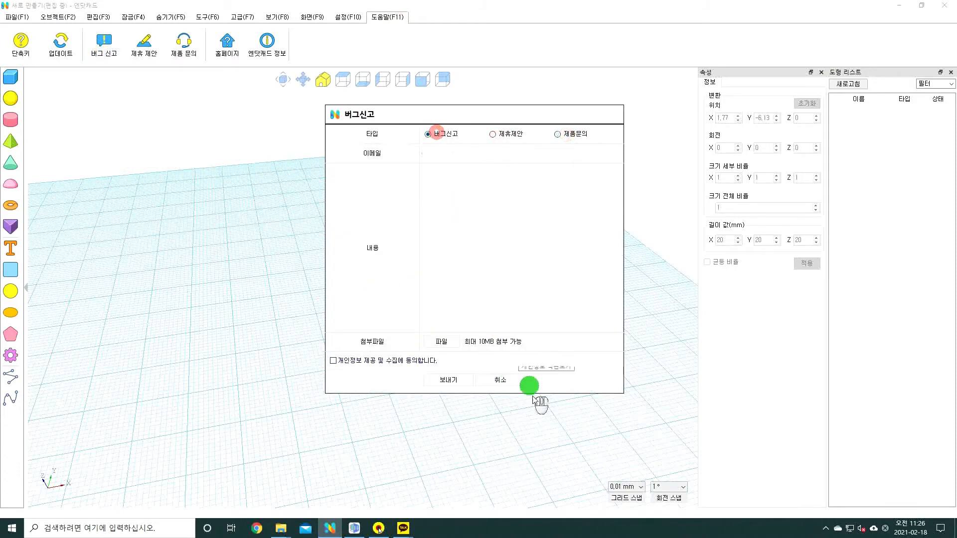
pyautogui.click(508, 382)
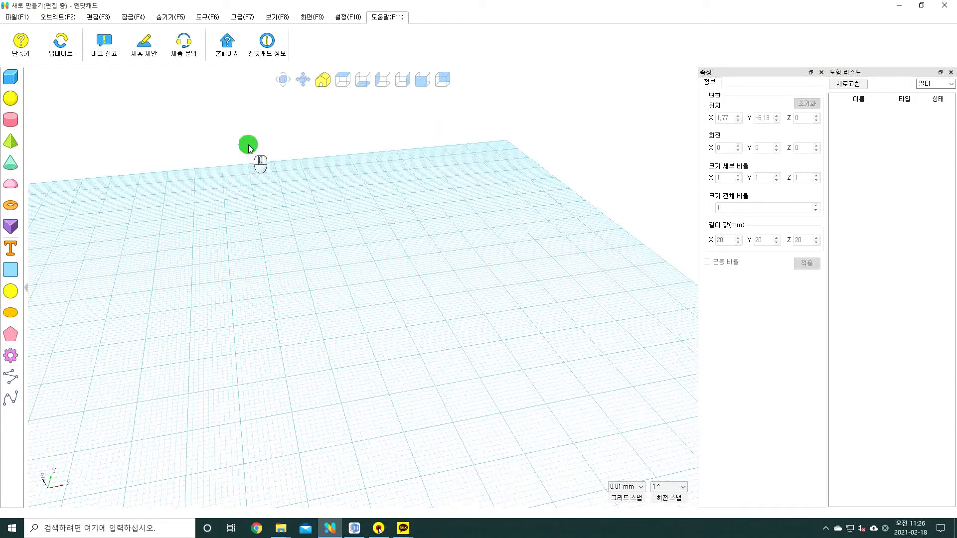
# View the N.CAD program information and the product homepage, and return to the modelling window
pyautogui.click(268, 42)
pyautogui.click(539, 296)
pyautogui.click(227, 44)
pyautogui.click(902, 12)
# Open the shortcut key guide, look through the keyboard map and shortcut lists to the end, and close it
pyautogui.click(20, 42)
pyautogui.scroll(-5, 415, 344)
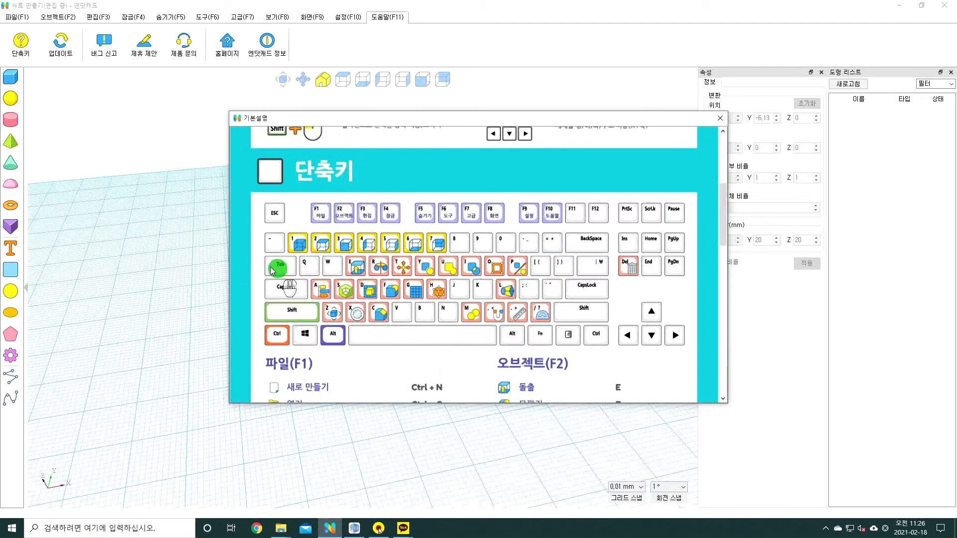
pyautogui.scroll(-10, 289, 335)
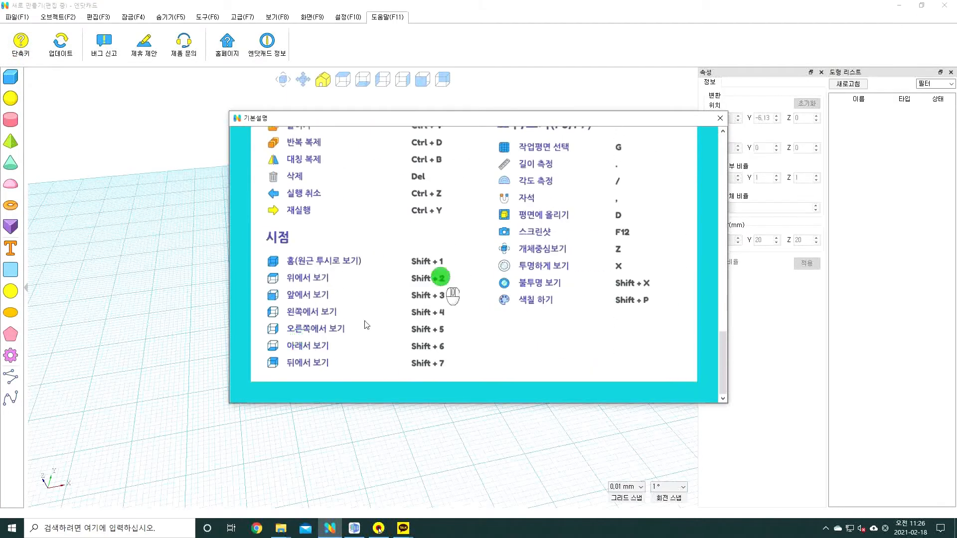
pyautogui.press('Escape')
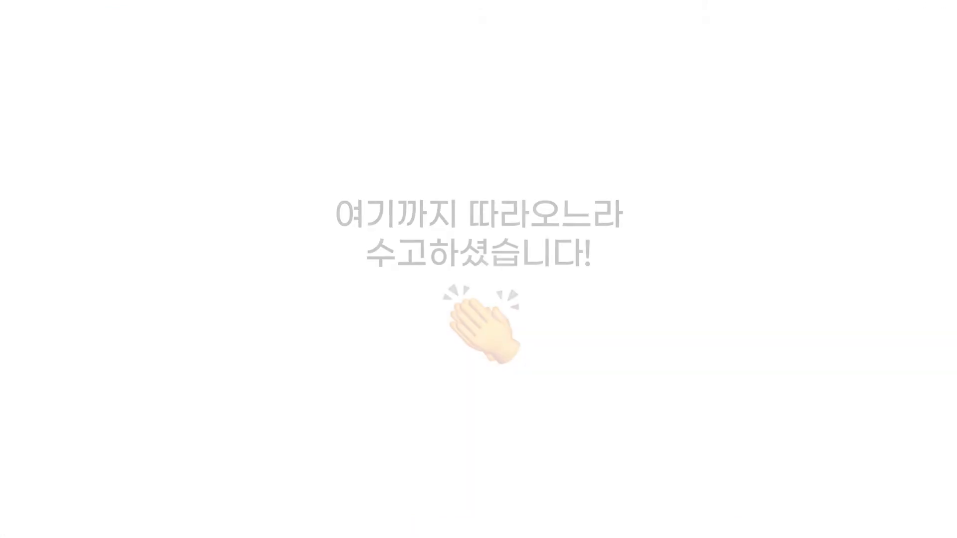